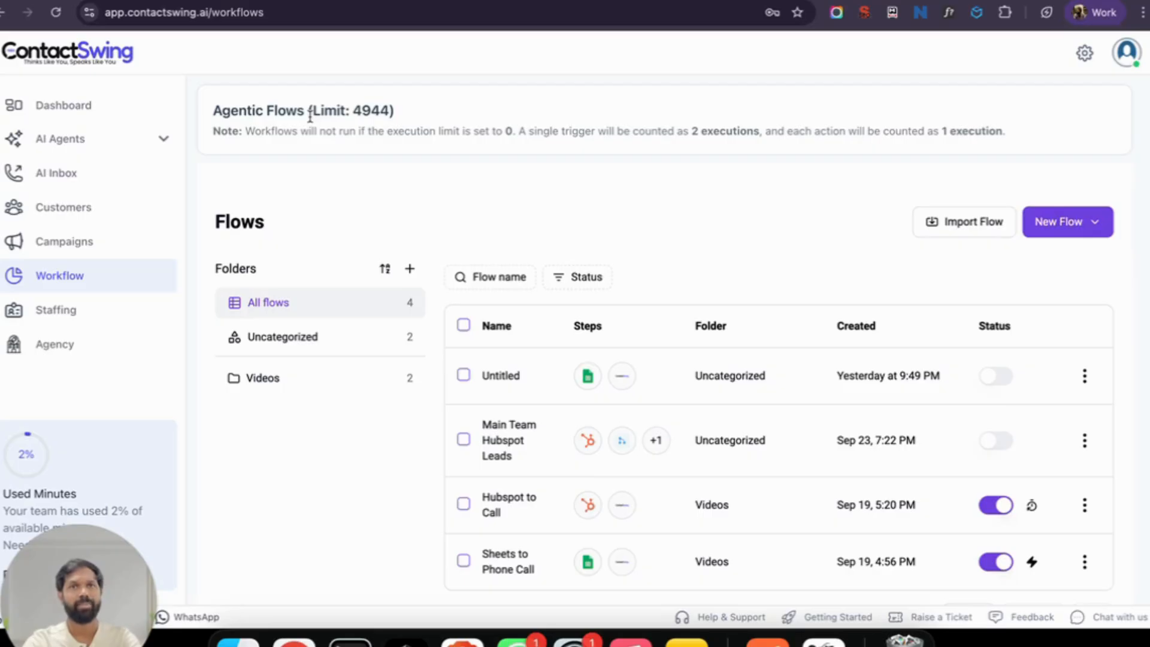
Step: Review the Additional Workflows add-on under Plans & Billing in settings
left_click(1085, 52)
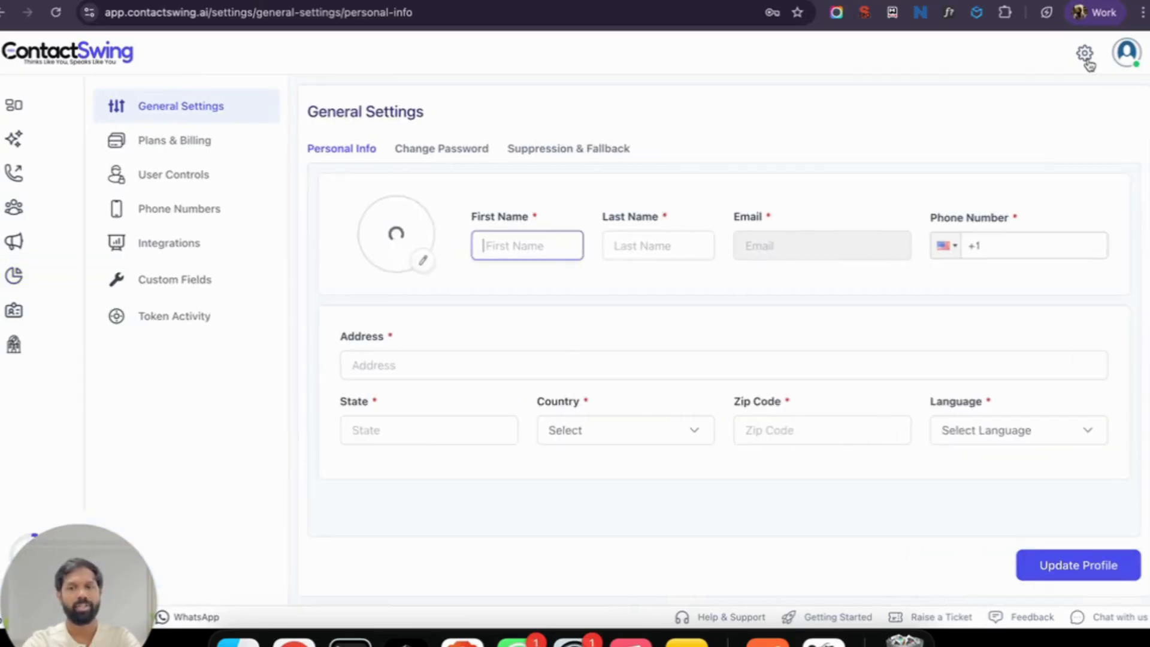
left_click(149, 142)
scroll(639, 375, "down", 15)
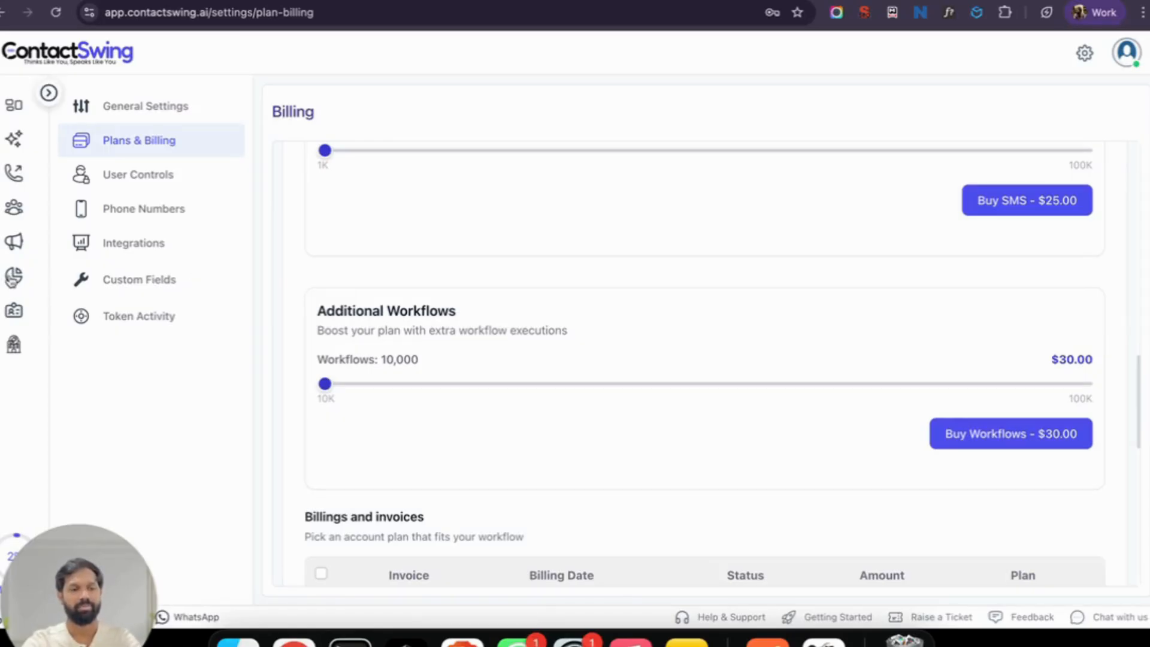
Step: Go back to the Workflow list and bring up the New Flow options
left_click(12, 280)
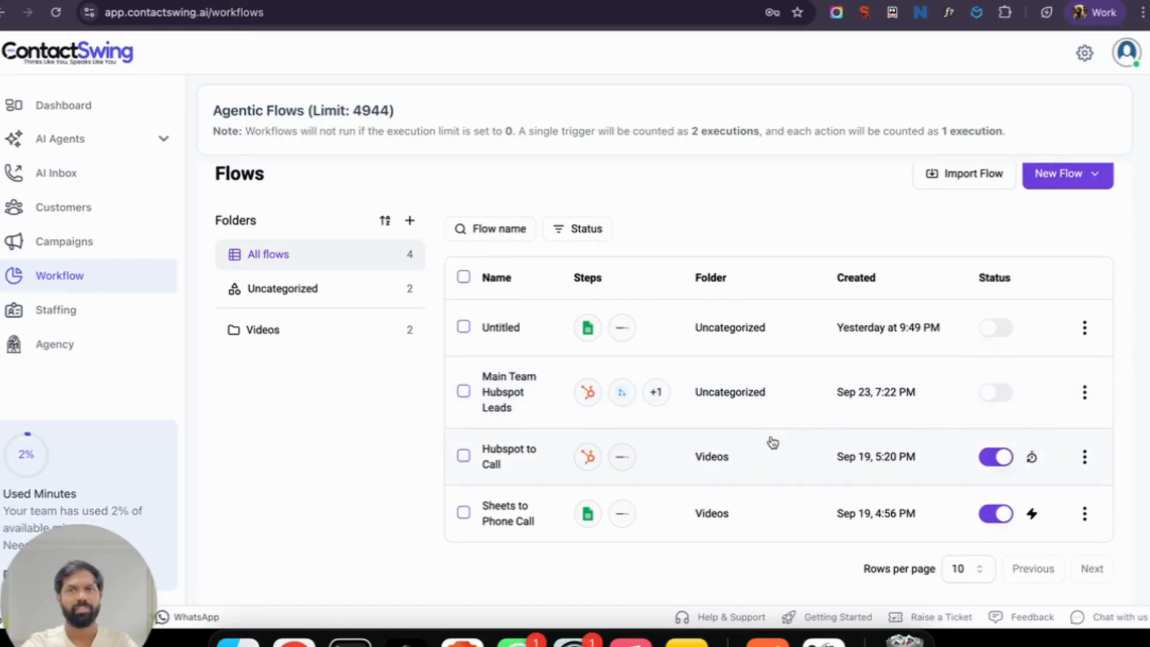
scroll(773, 442, "up", 1)
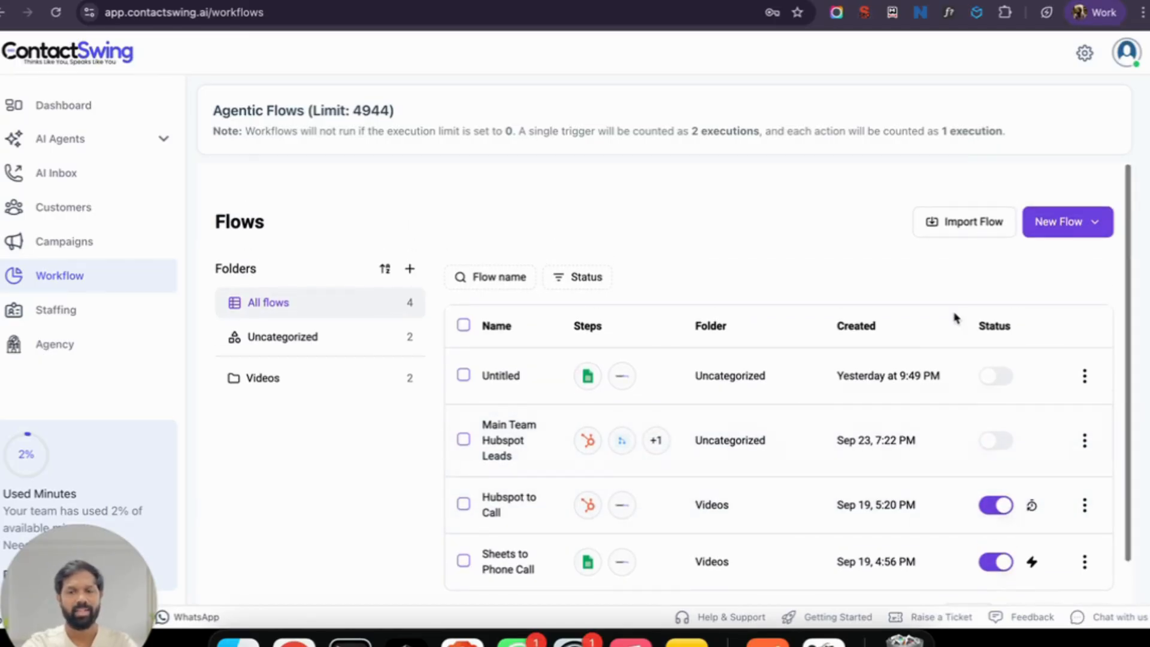
left_click(1084, 235)
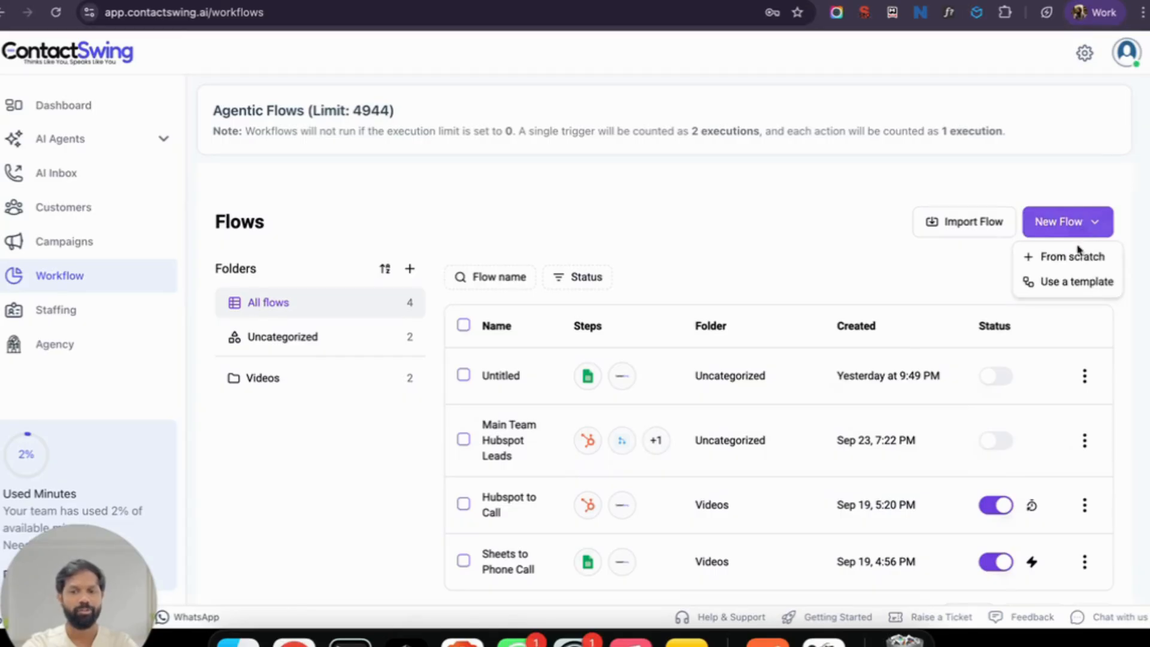
Step: Create a from-scratch flow triggered by Google Sheets' New or Updated Row event
left_click(1039, 255)
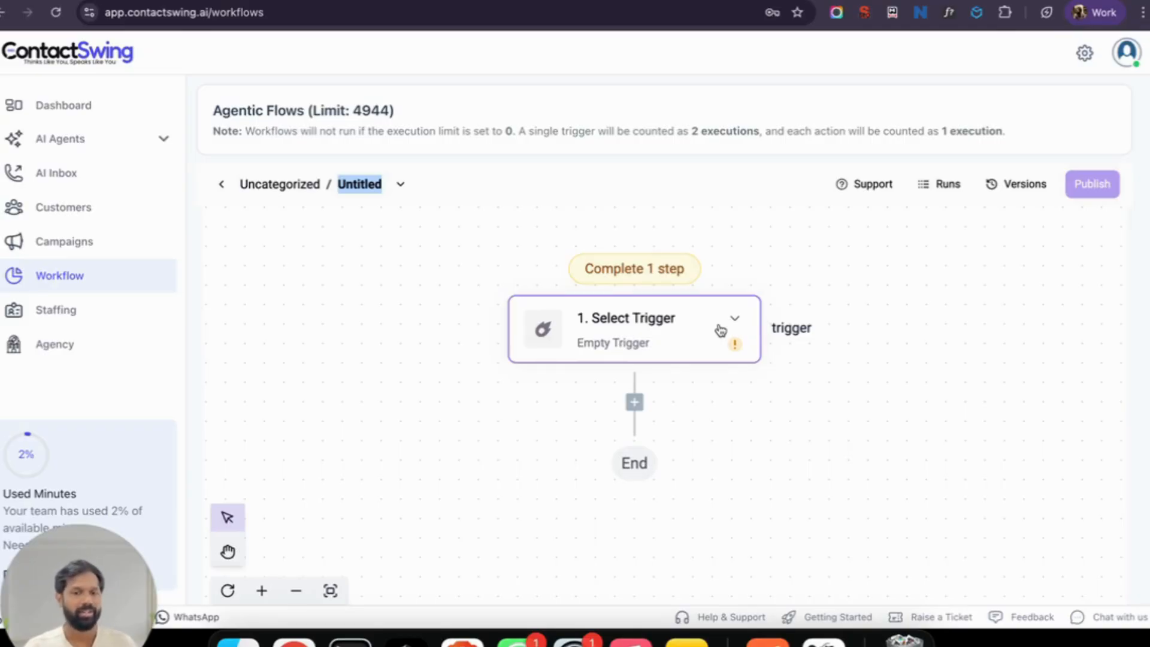
left_click(721, 330)
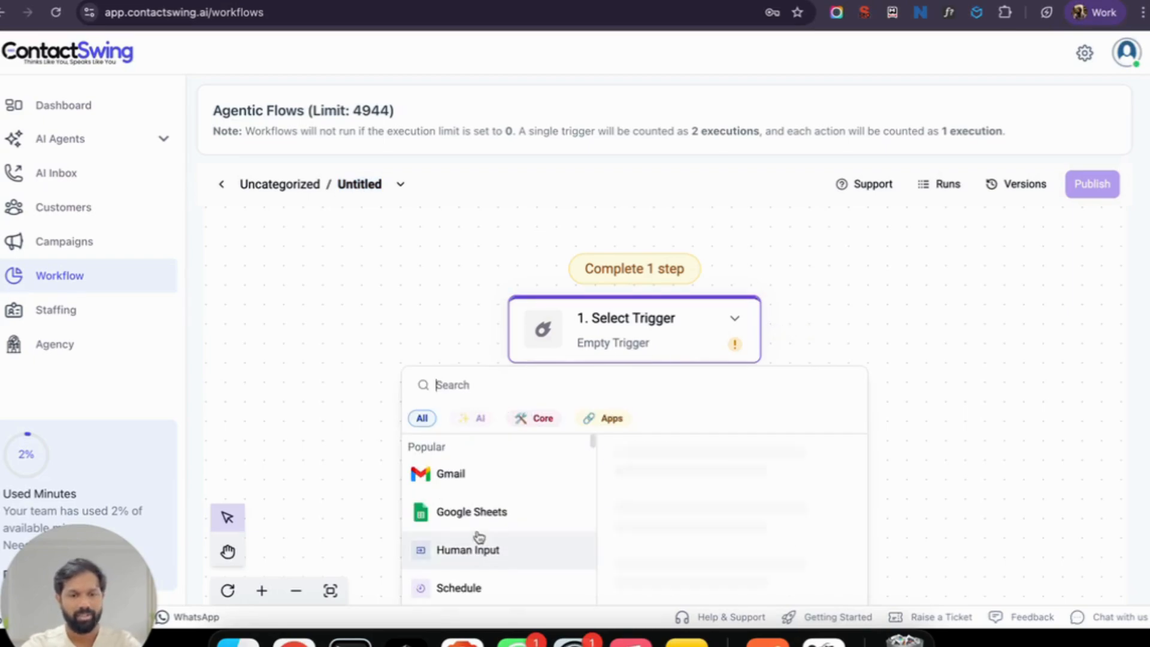
scroll(479, 536, "down", 5)
scroll(479, 536, "up", 8)
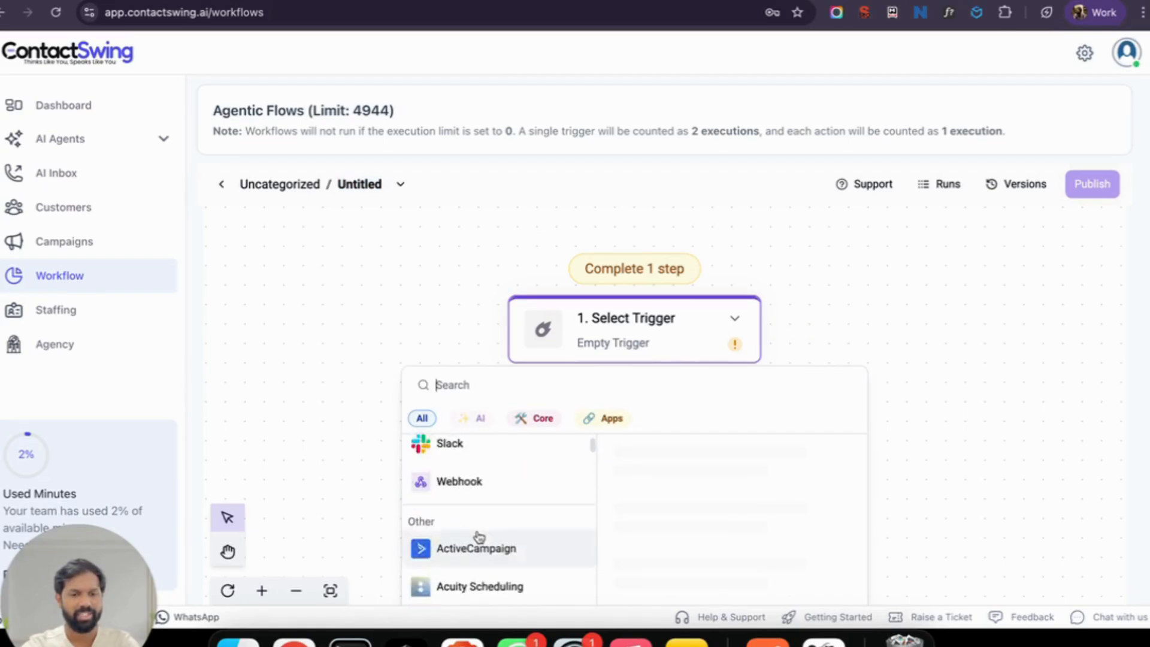
mouse_move(497, 522)
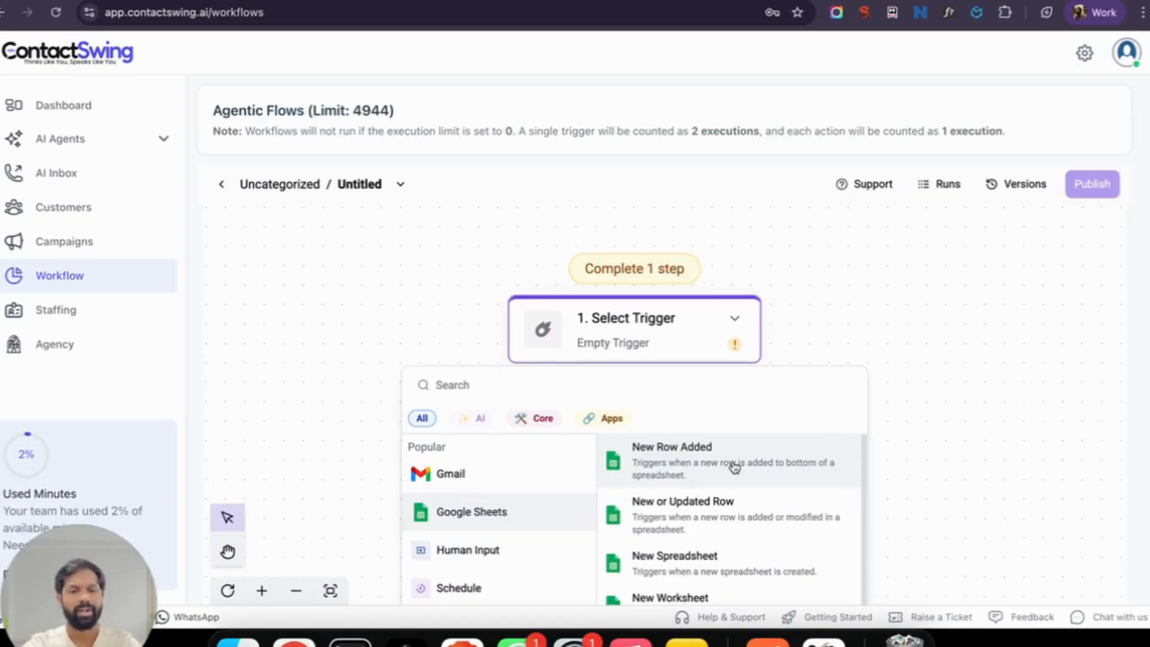
left_click(747, 506)
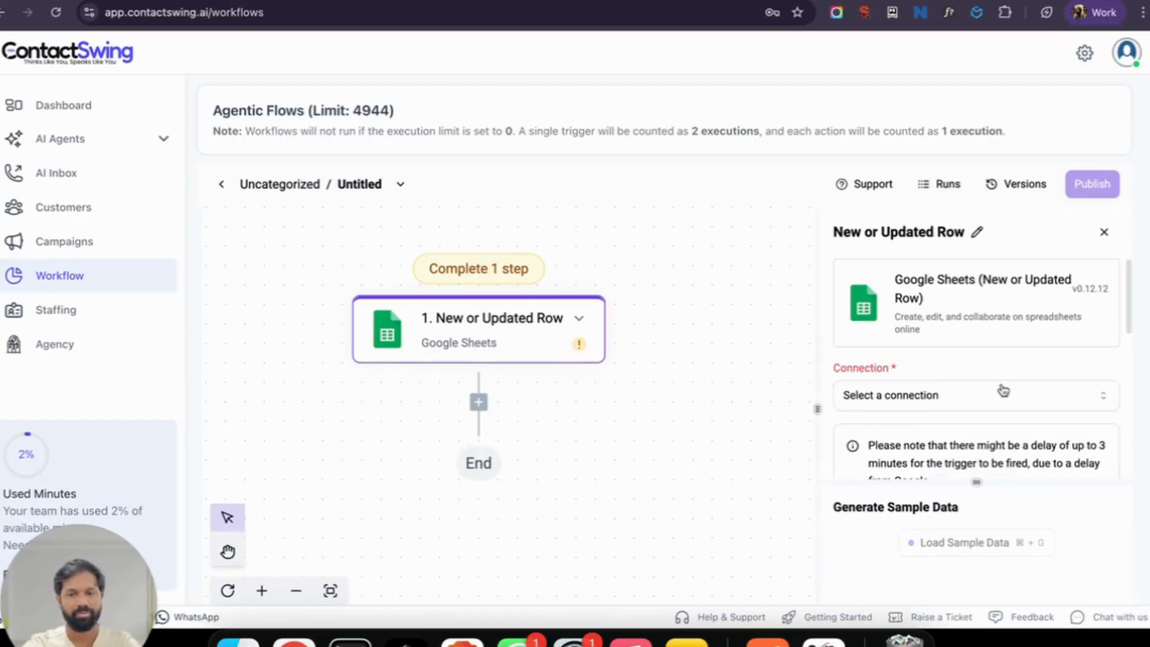
Step: Try creating a new Google Sheets connection, then use the existing Google Sheets connection instead
scroll(1002, 391, "down", 2)
left_click(966, 324)
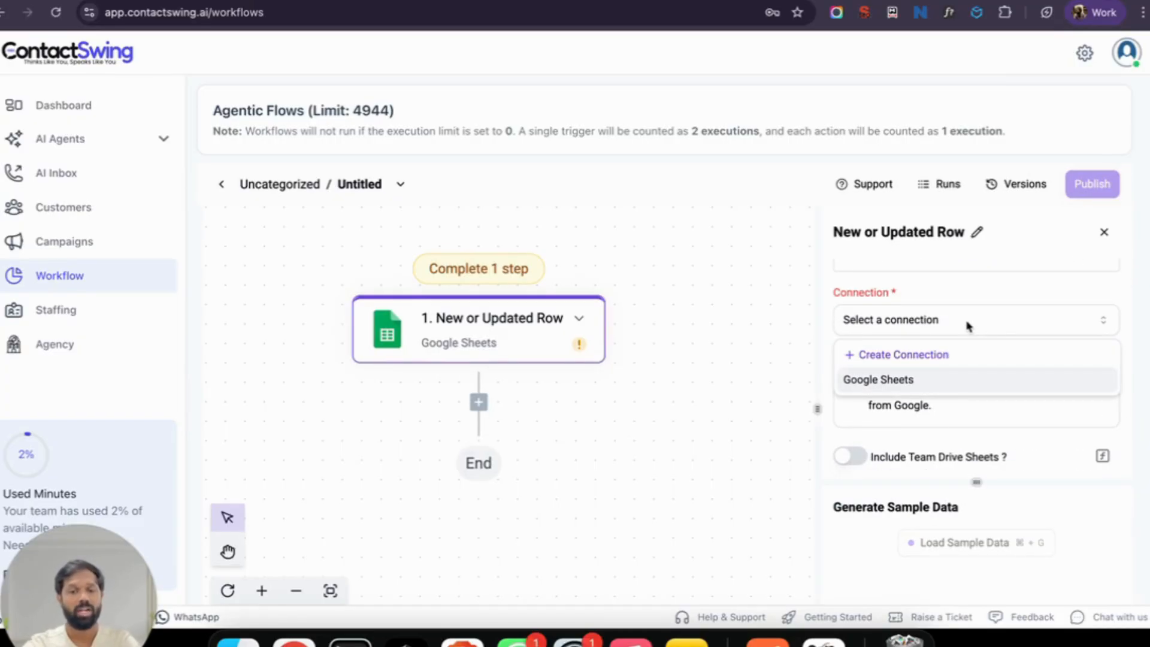
left_click(919, 355)
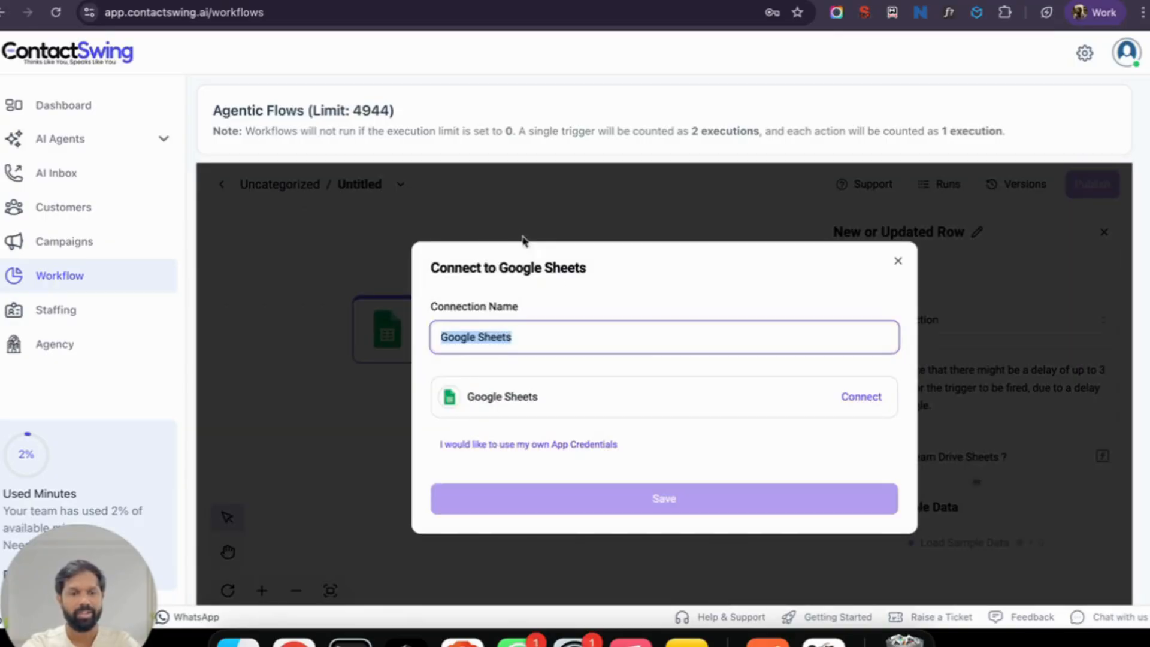
left_click(868, 400)
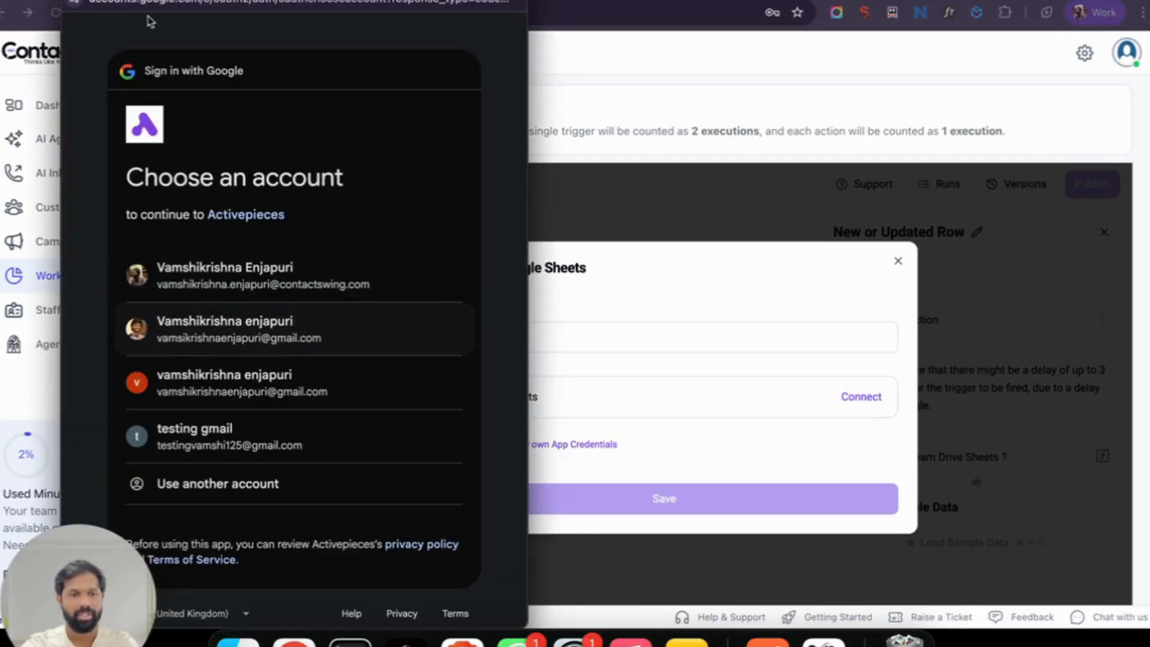
left_click(73, 0)
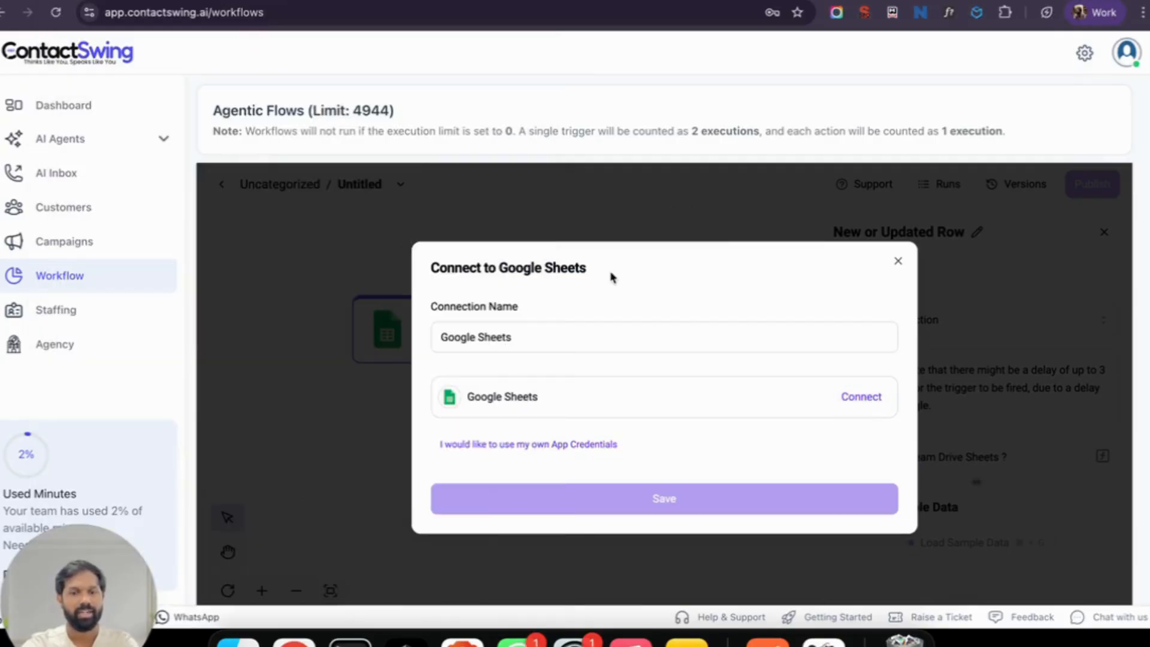
left_click(897, 262)
left_click(947, 360)
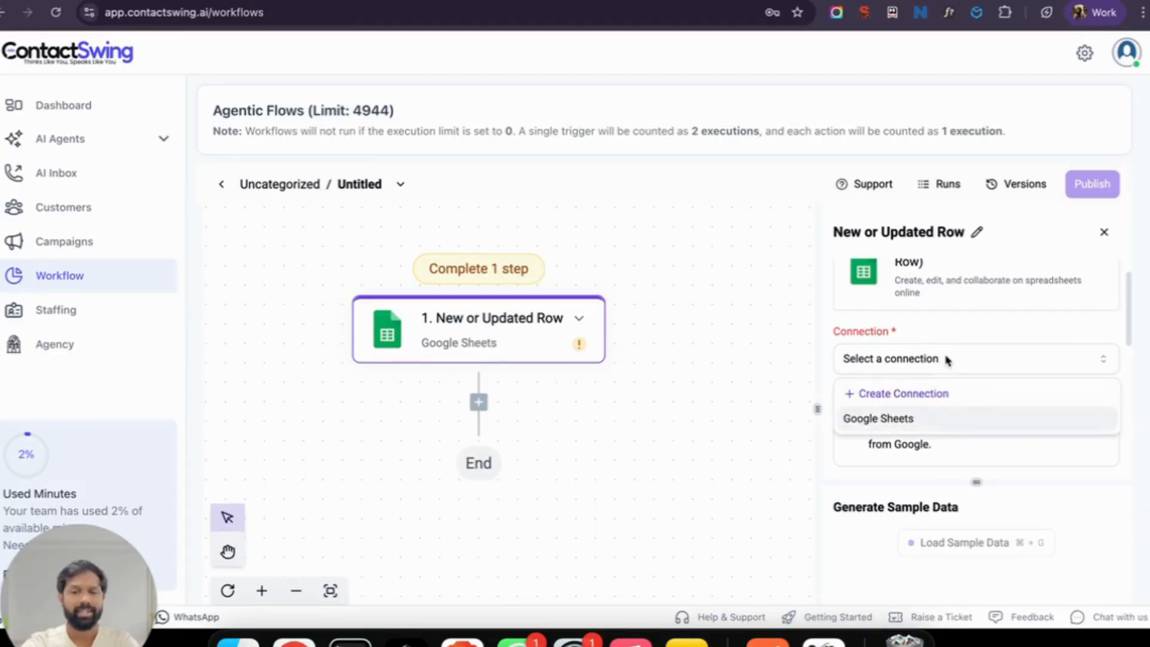
left_click(917, 418)
Step: Set the trigger to Testing Sheet for Video, Sheet1, watching the Status column
scroll(960, 429, "down", 3)
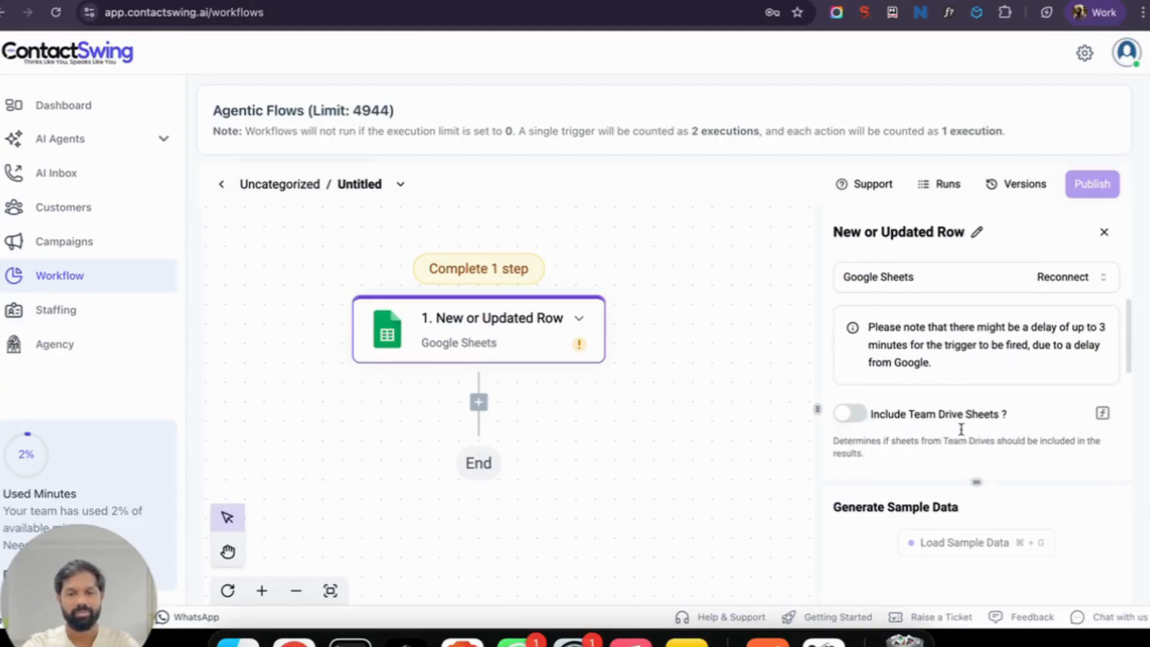
scroll(961, 429, "down", 5)
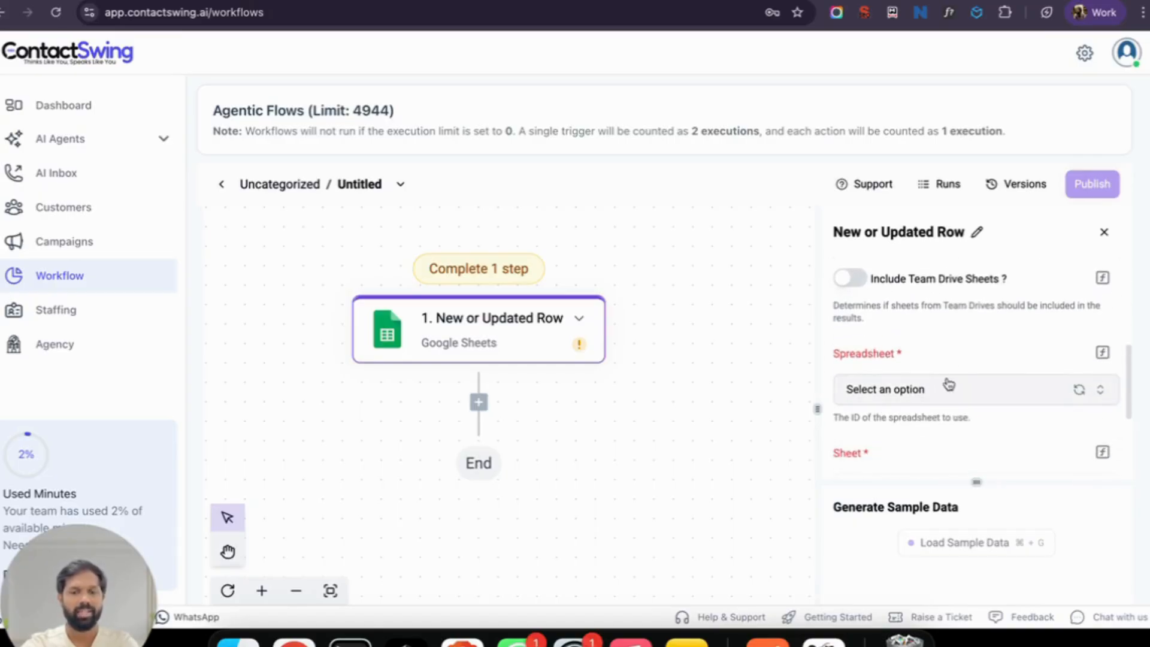
left_click(948, 397)
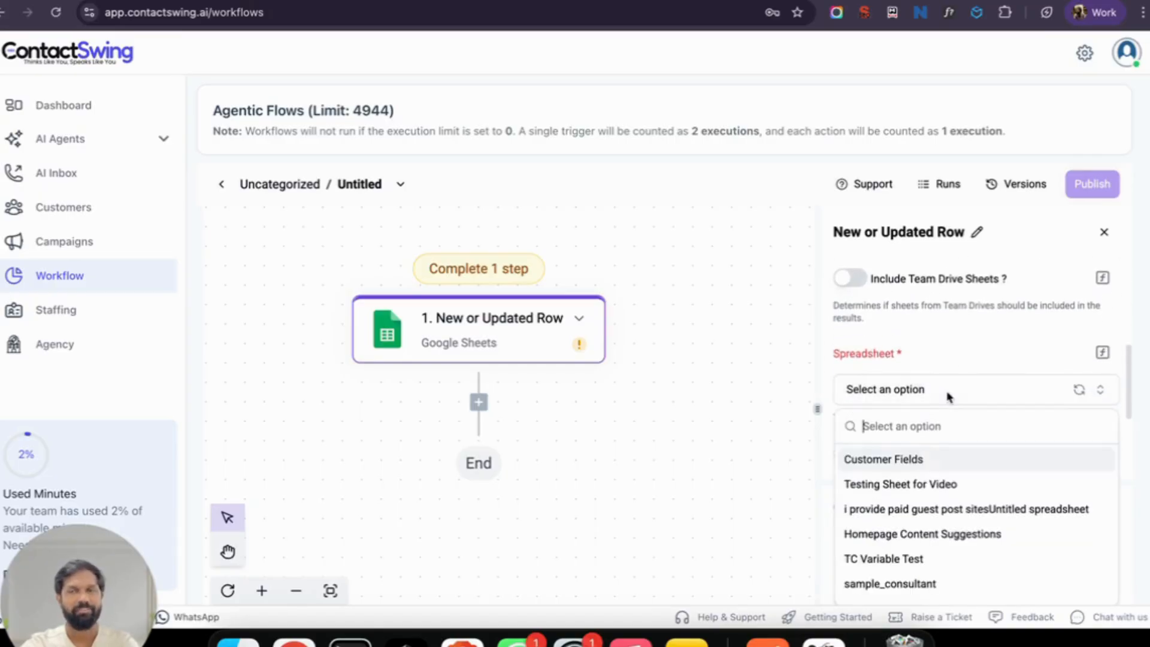
scroll(962, 455, "down", 1)
left_click(964, 459)
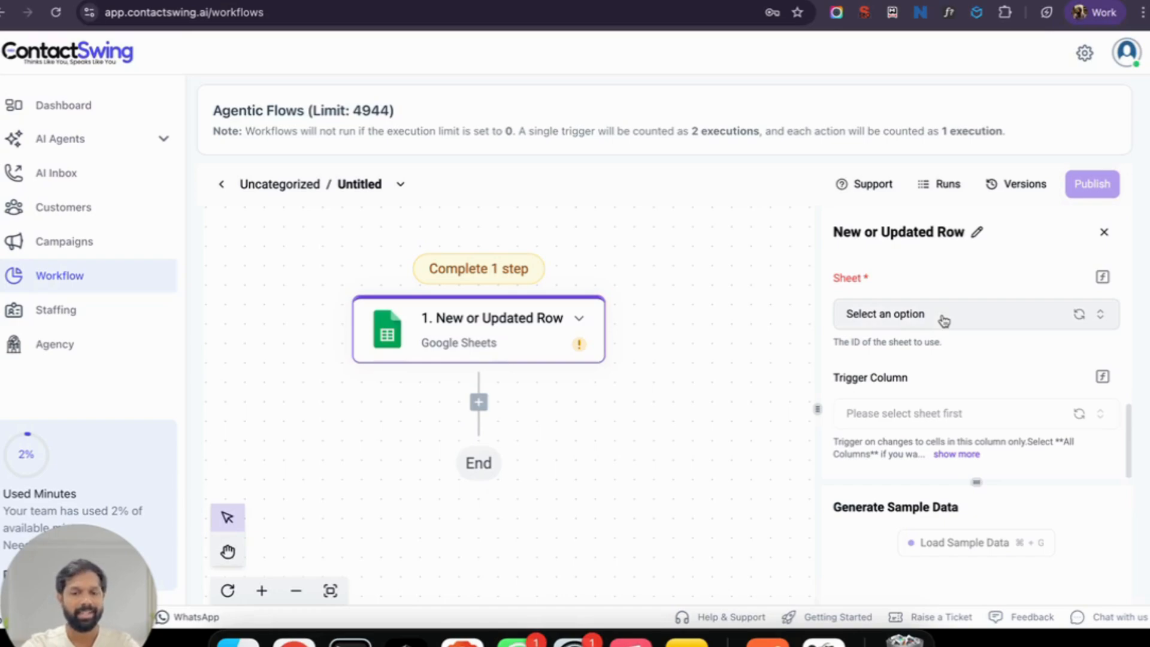
left_click(944, 320)
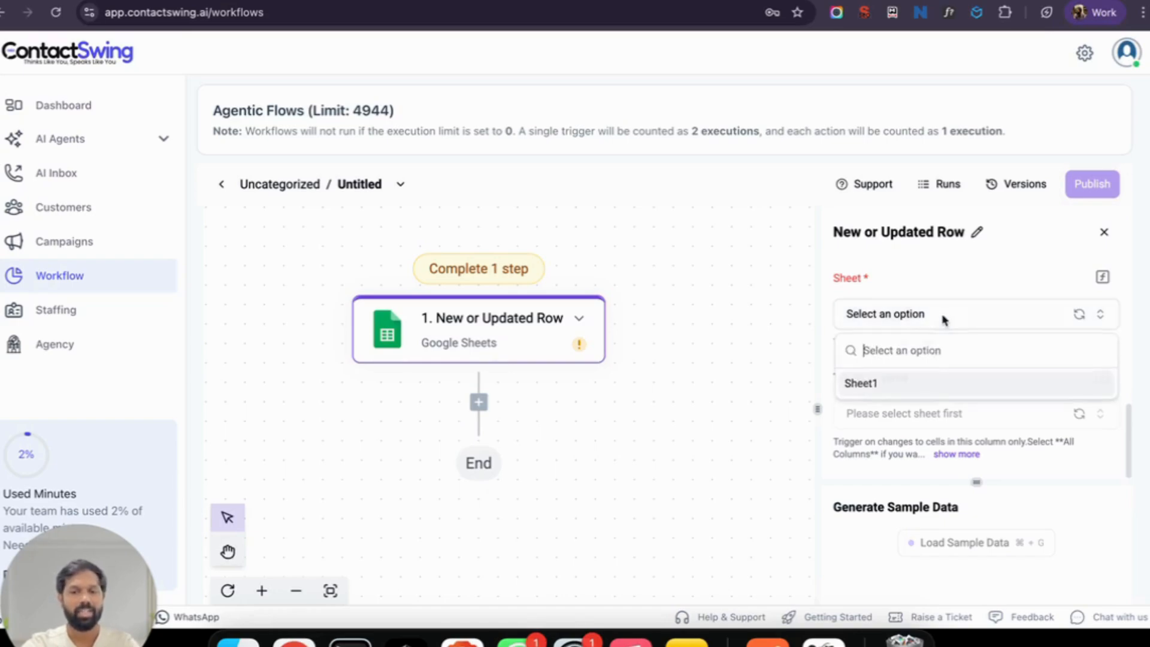
left_click(916, 391)
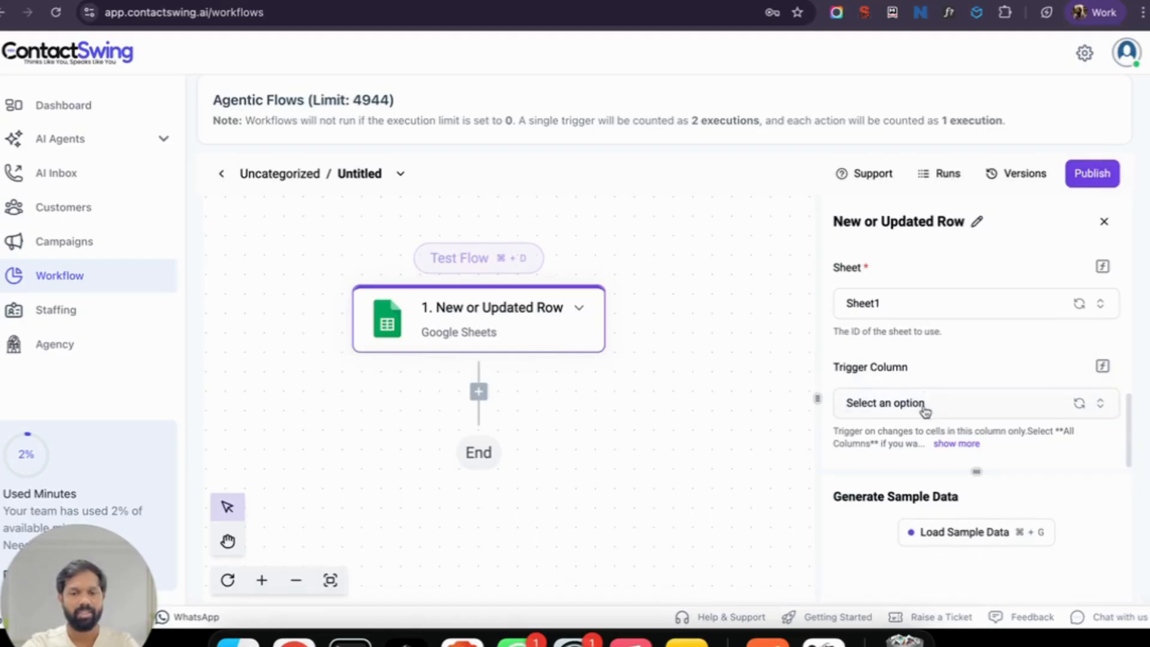
left_click(924, 405)
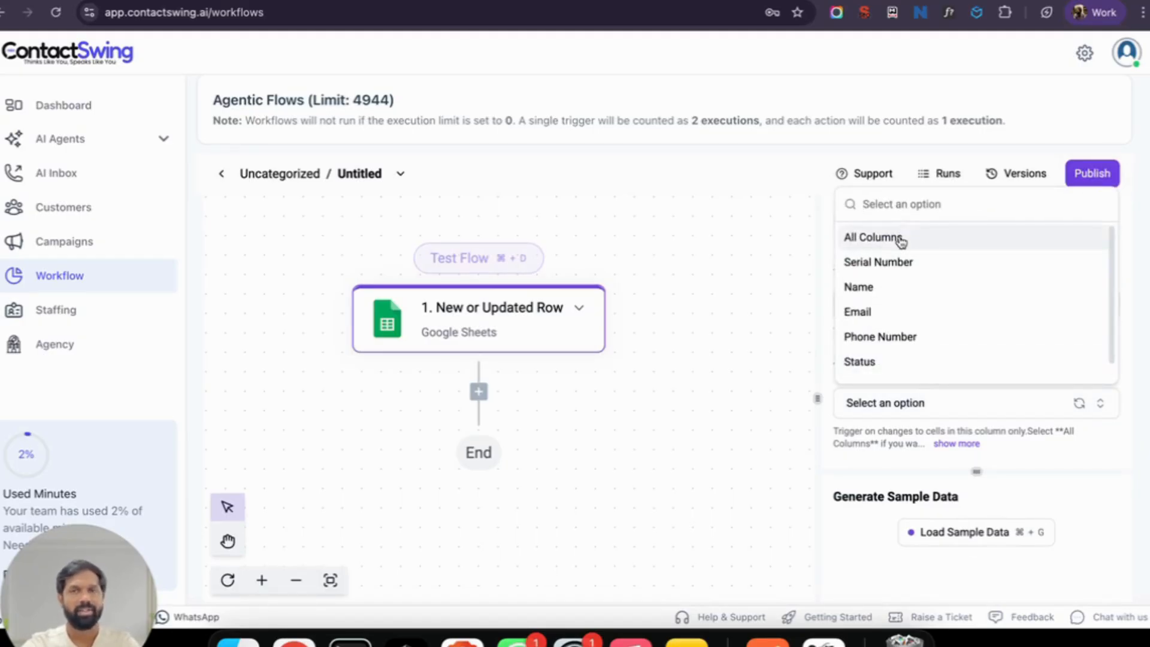
left_click(878, 364)
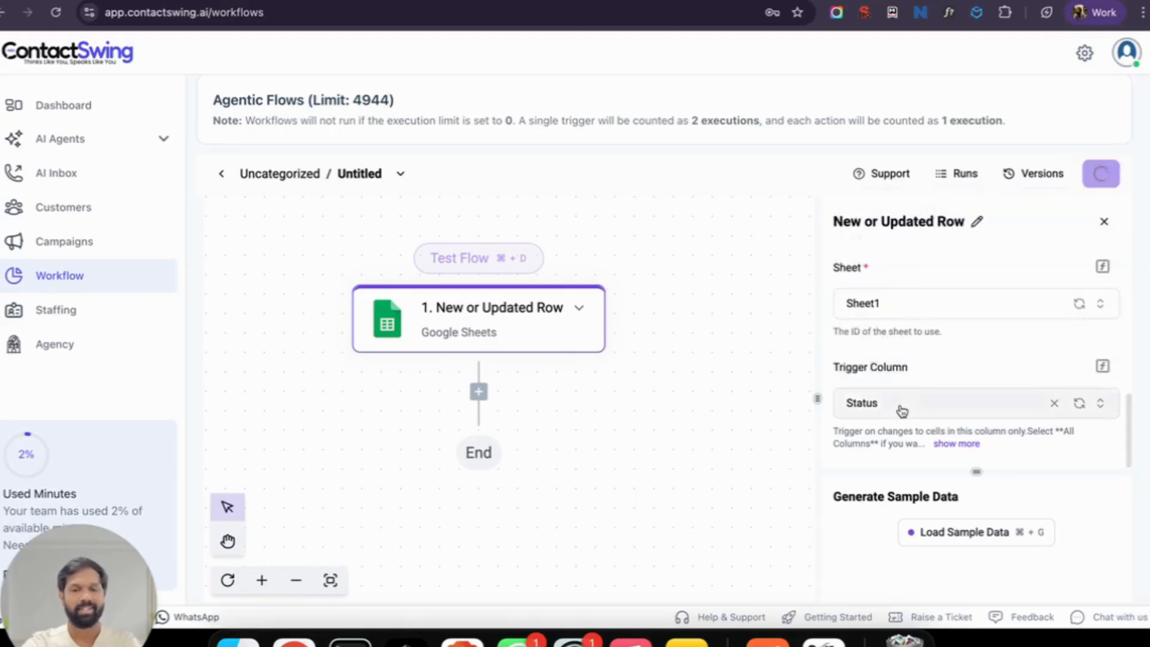
Step: Load sample data for the trigger and review the returned output
left_click(978, 531)
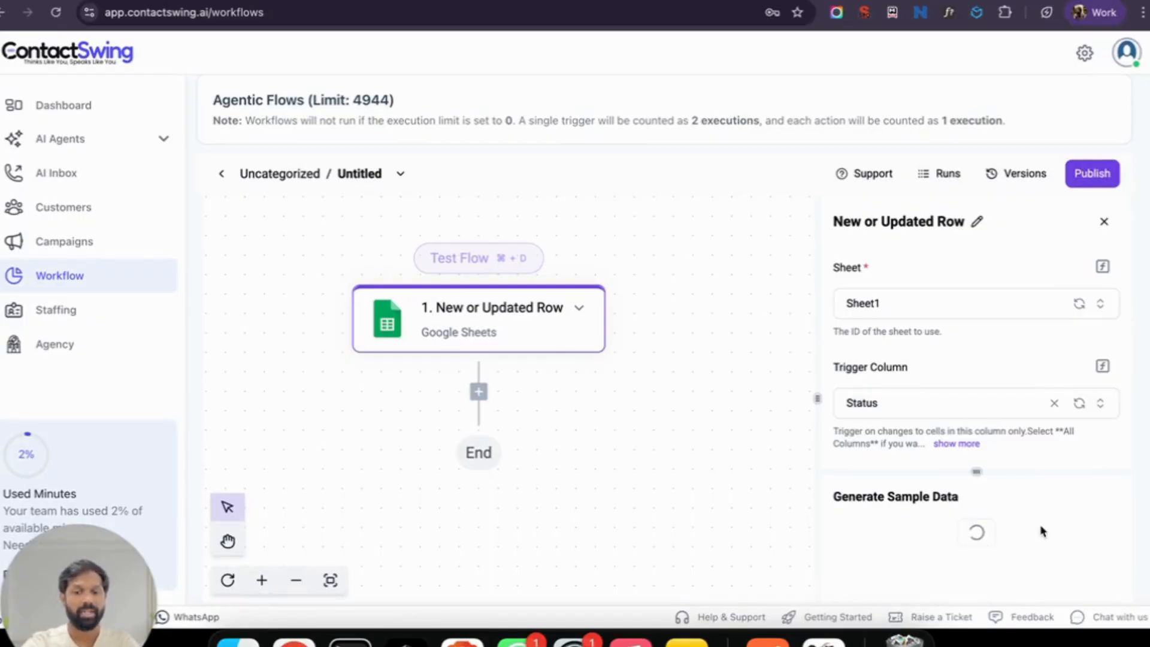
left_click_drag(977, 472, 973, 364)
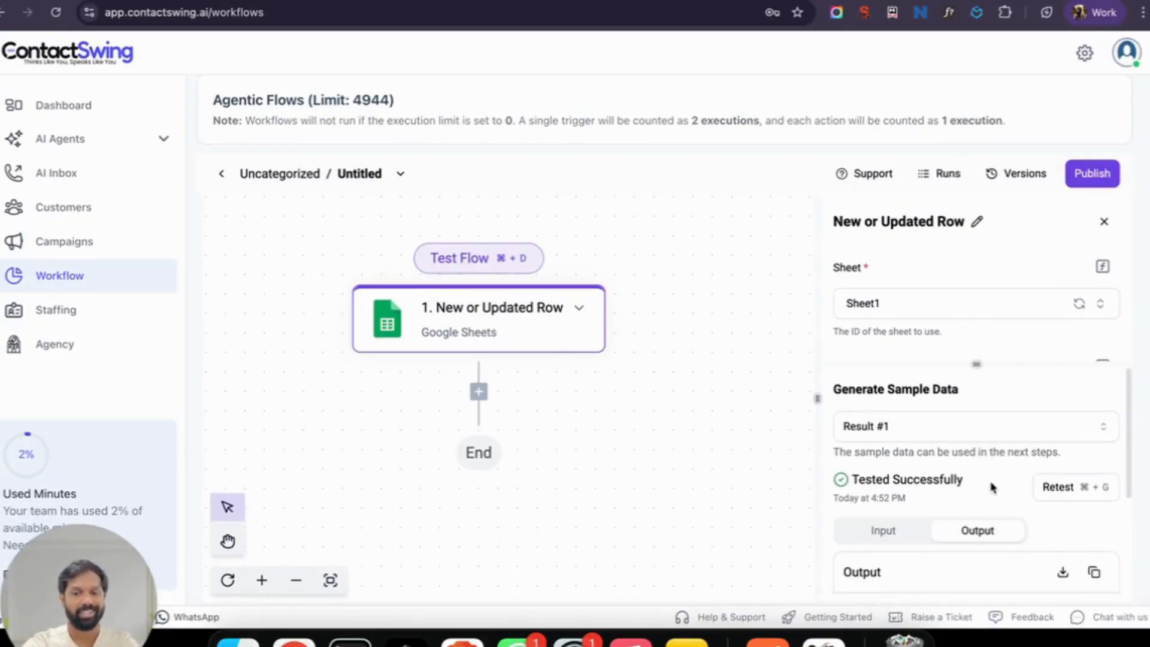
scroll(992, 488, "down", 3)
scroll(993, 488, "down", 2)
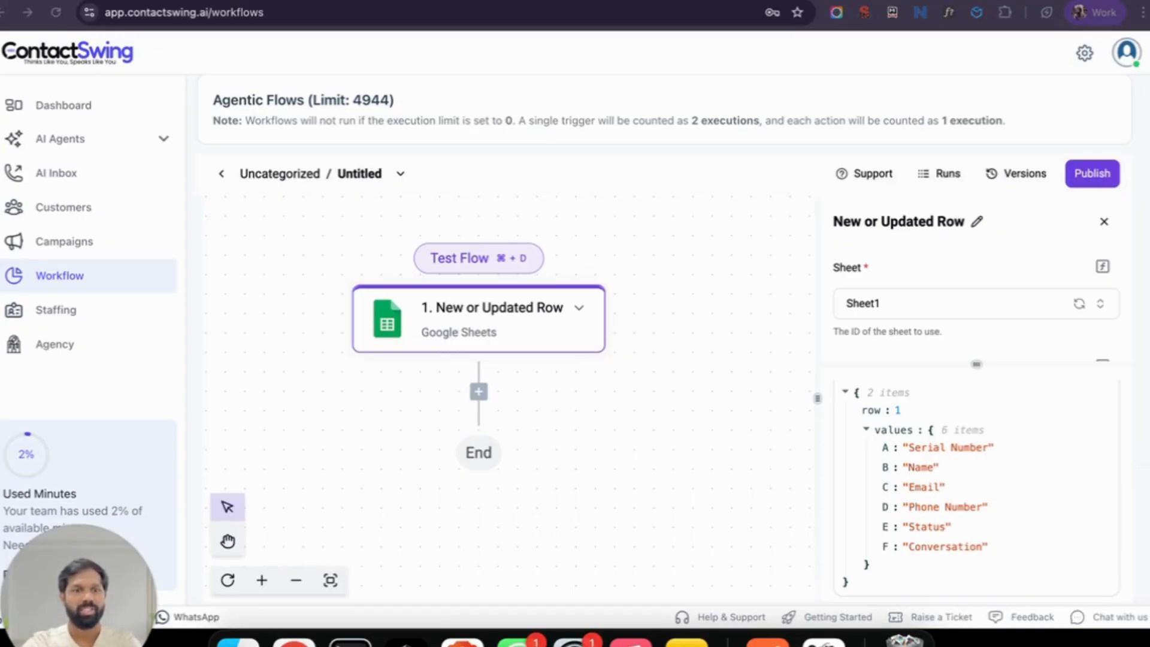
key("super+t")
Step: Load the Testing Sheet for Video spreadsheet from its pasted URL and dismiss the security notice
key("Return")
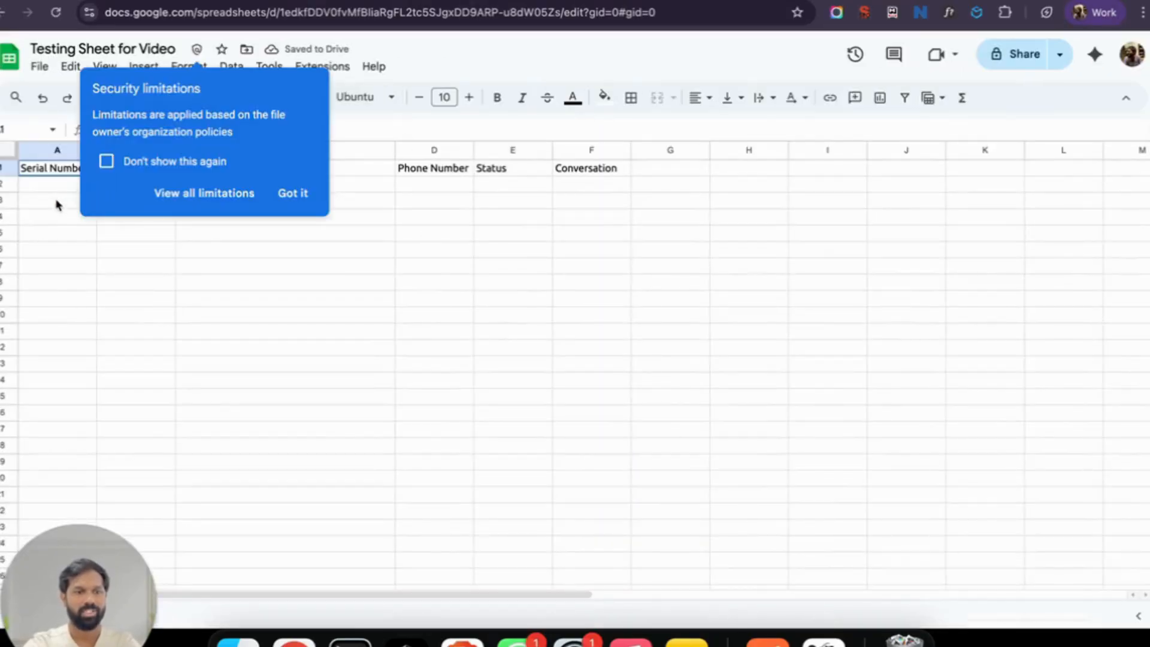
left_click(297, 191)
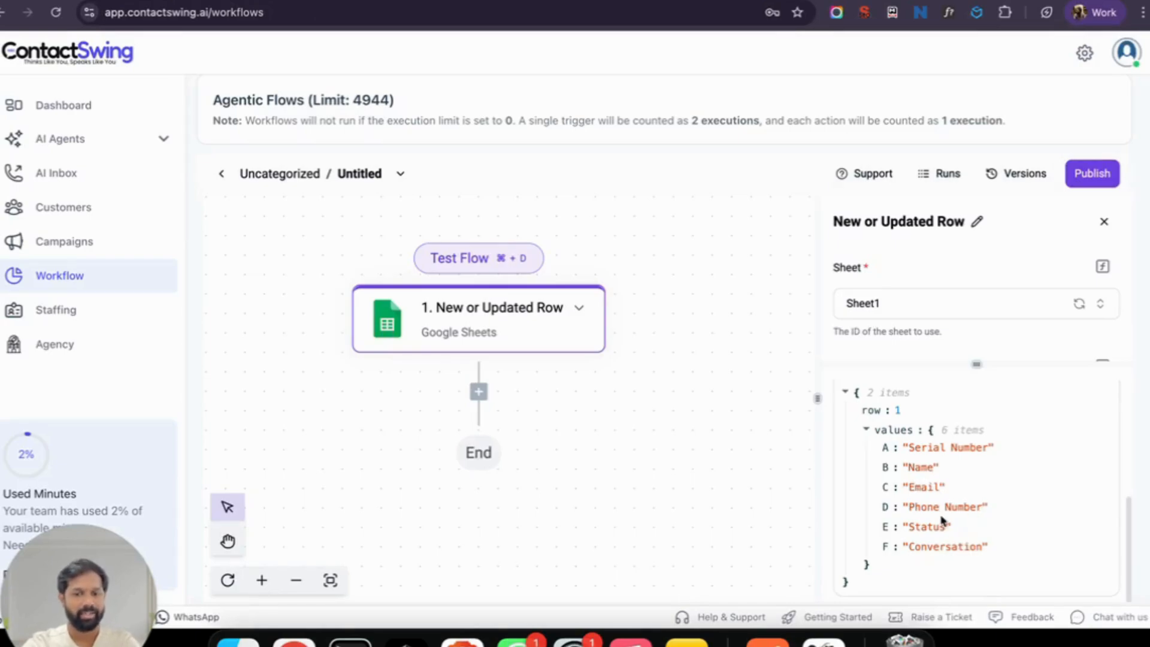
Step: Insert a Google Sheets Find Rows action below the row trigger
left_click(479, 392)
left_click(367, 303)
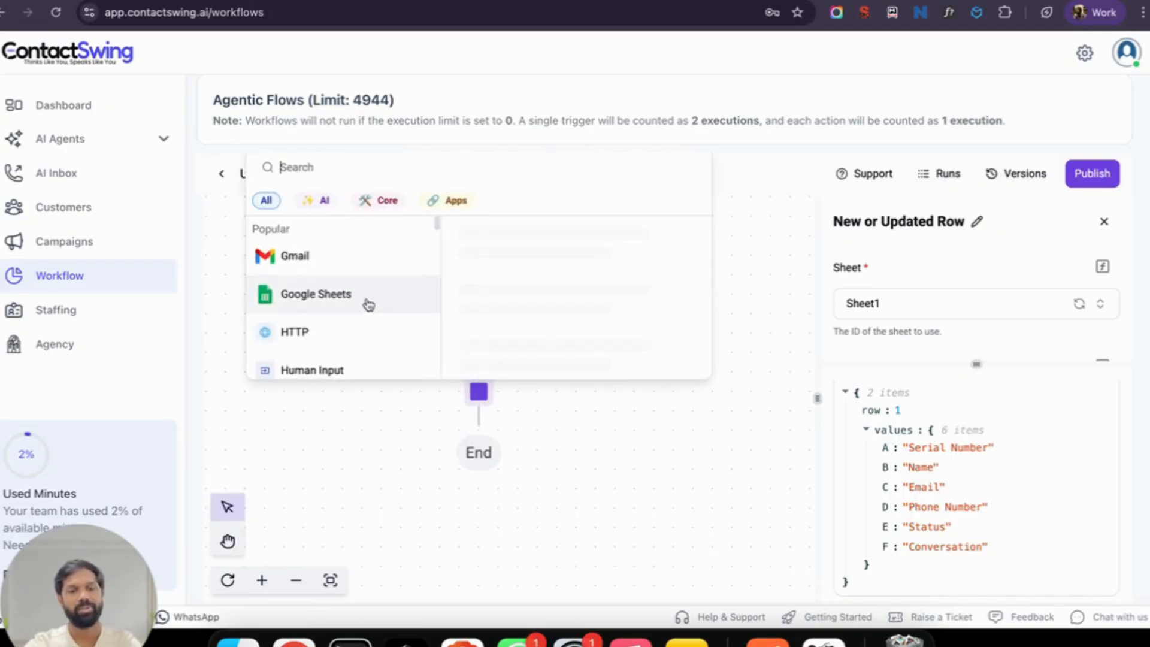
scroll(555, 318, "down", 2)
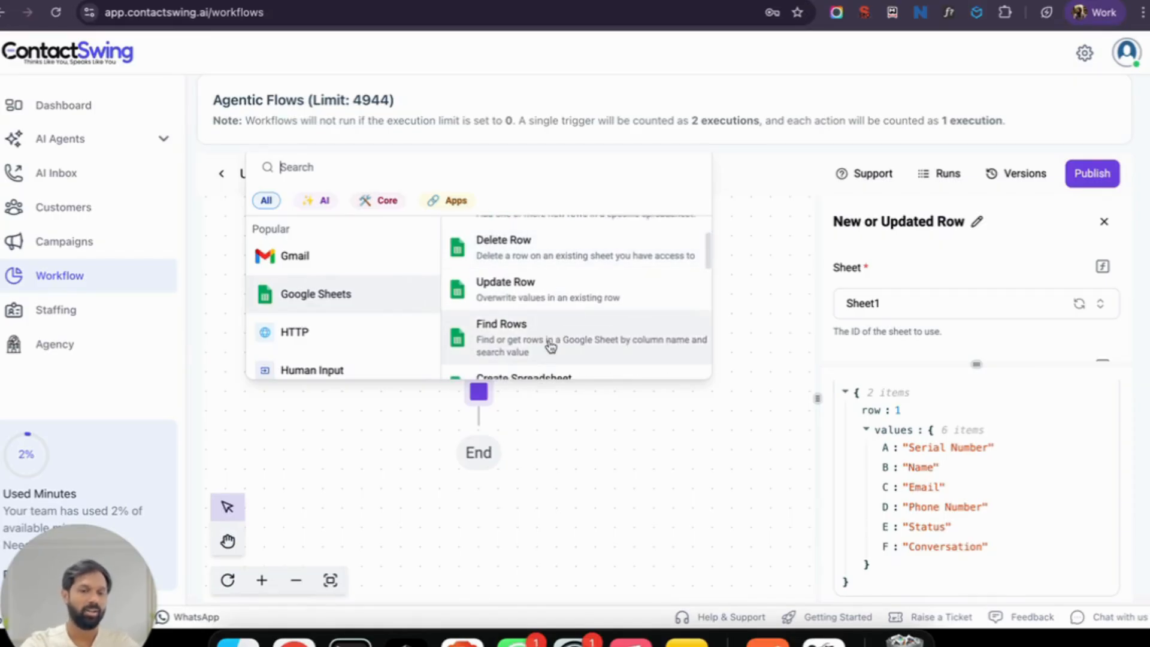
left_click(550, 346)
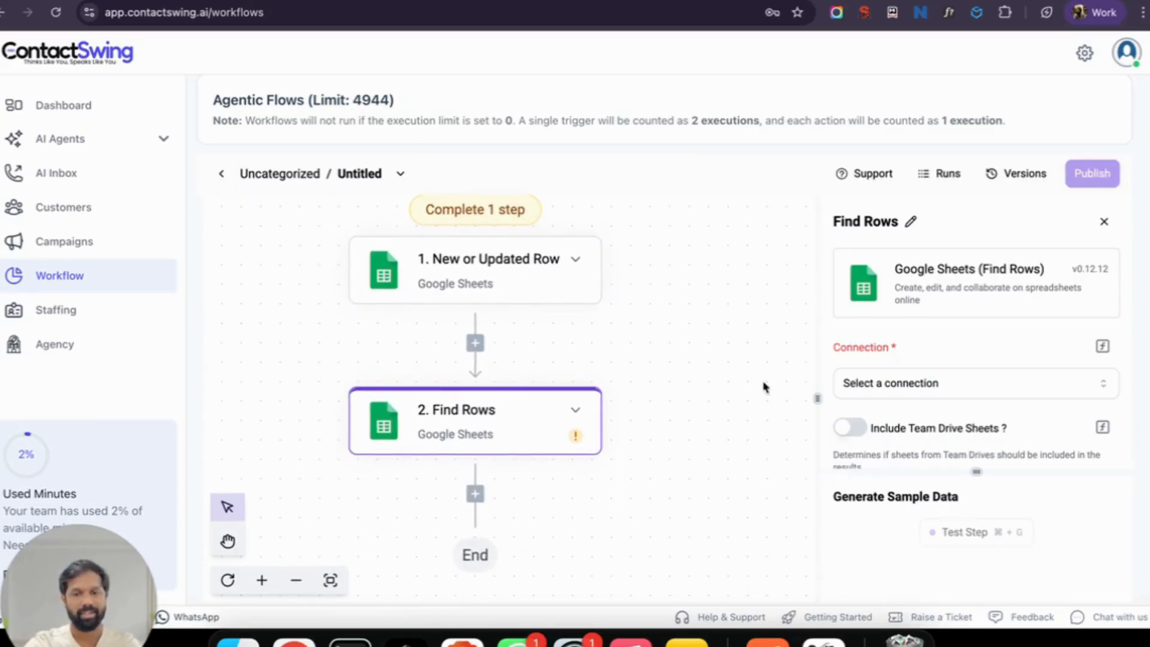
Step: Point Find Rows at Sheet1 of Testing Sheet for Video using the Google Sheets connection
left_click(937, 384)
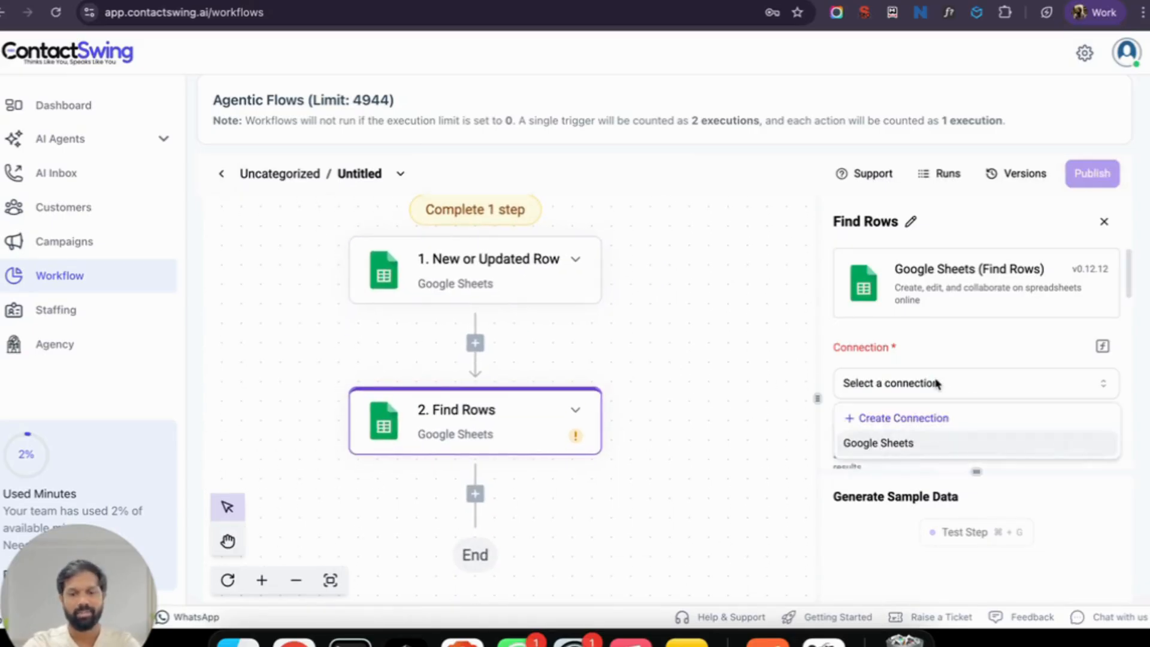
left_click(920, 443)
scroll(954, 368, "down", 3)
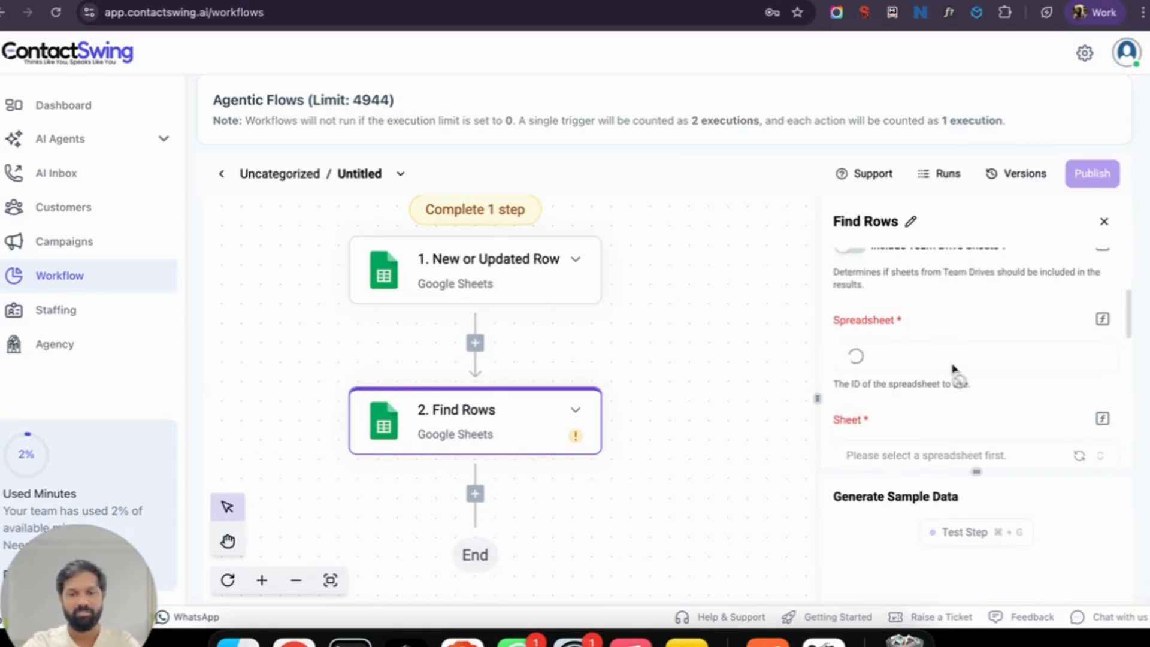
left_click(943, 360)
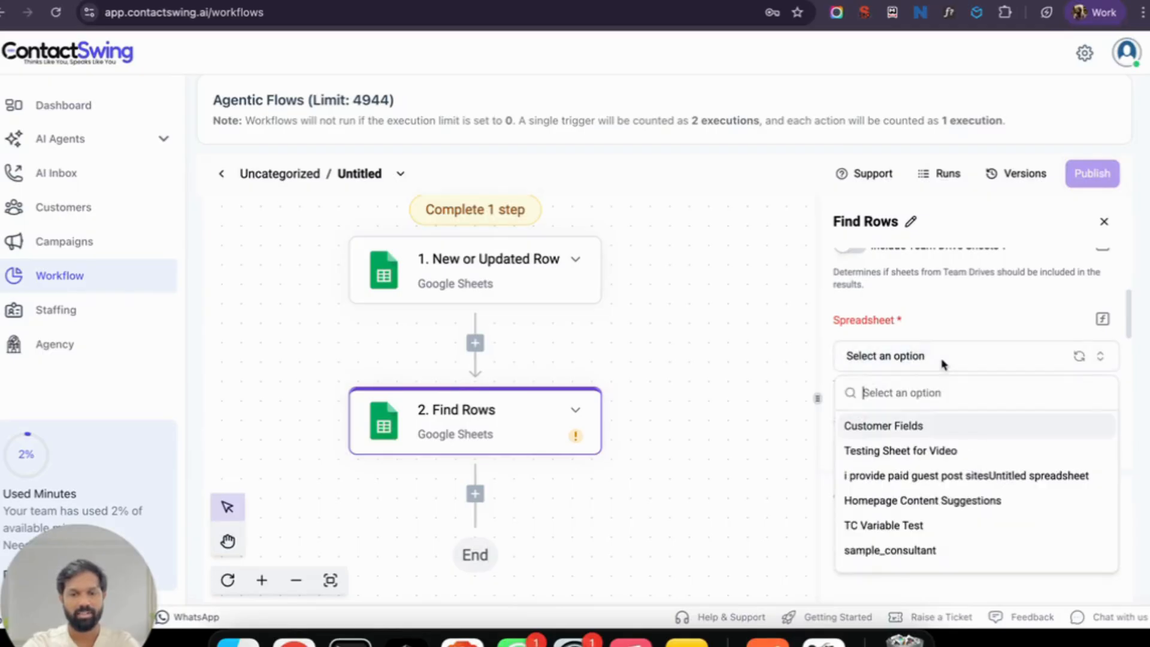
left_click(911, 450)
scroll(914, 402, "down", 2)
left_click(903, 359)
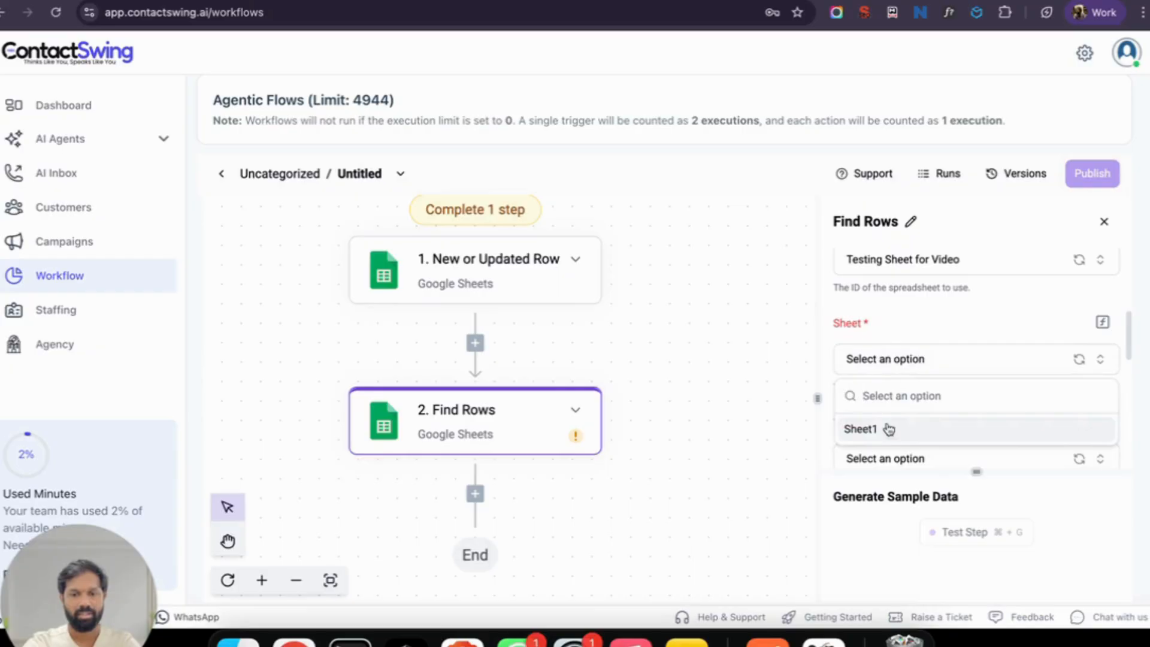
left_click(890, 430)
scroll(898, 419, "down", 3)
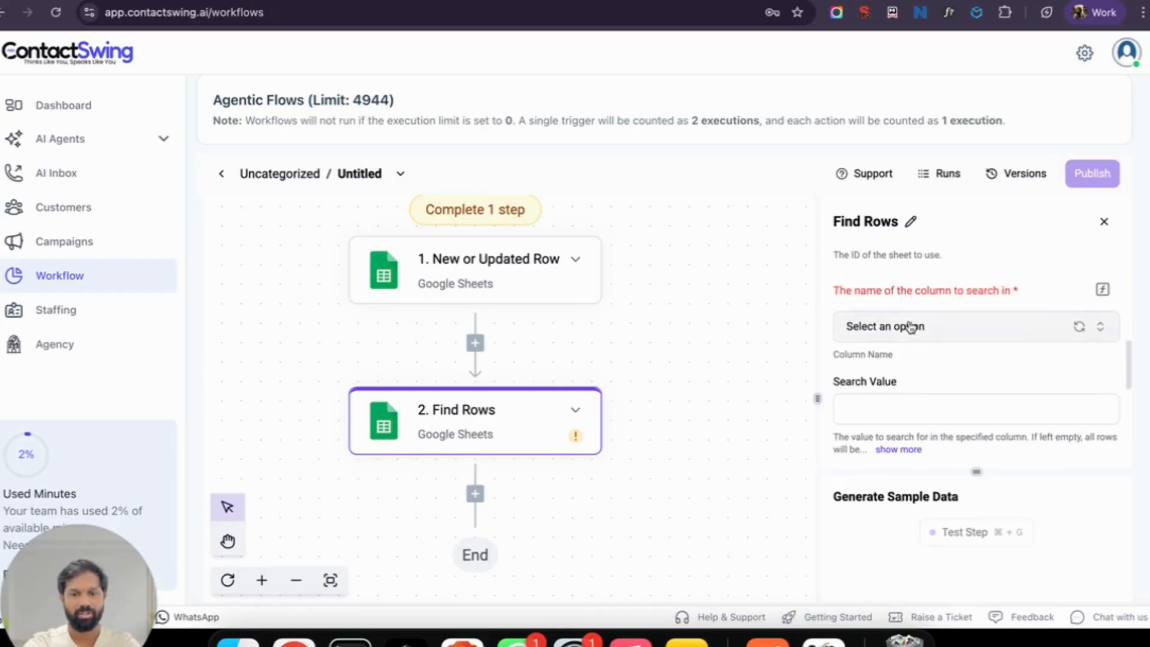
Step: Search the Status column for the exact value TRUE
left_click(910, 326)
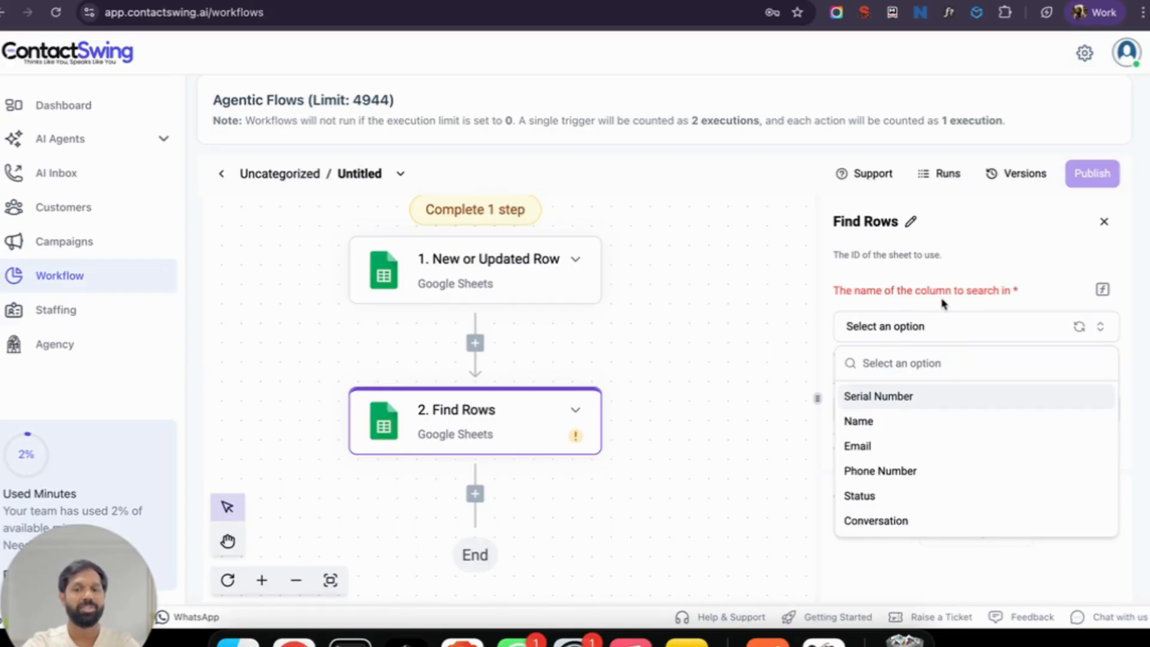
left_click(898, 499)
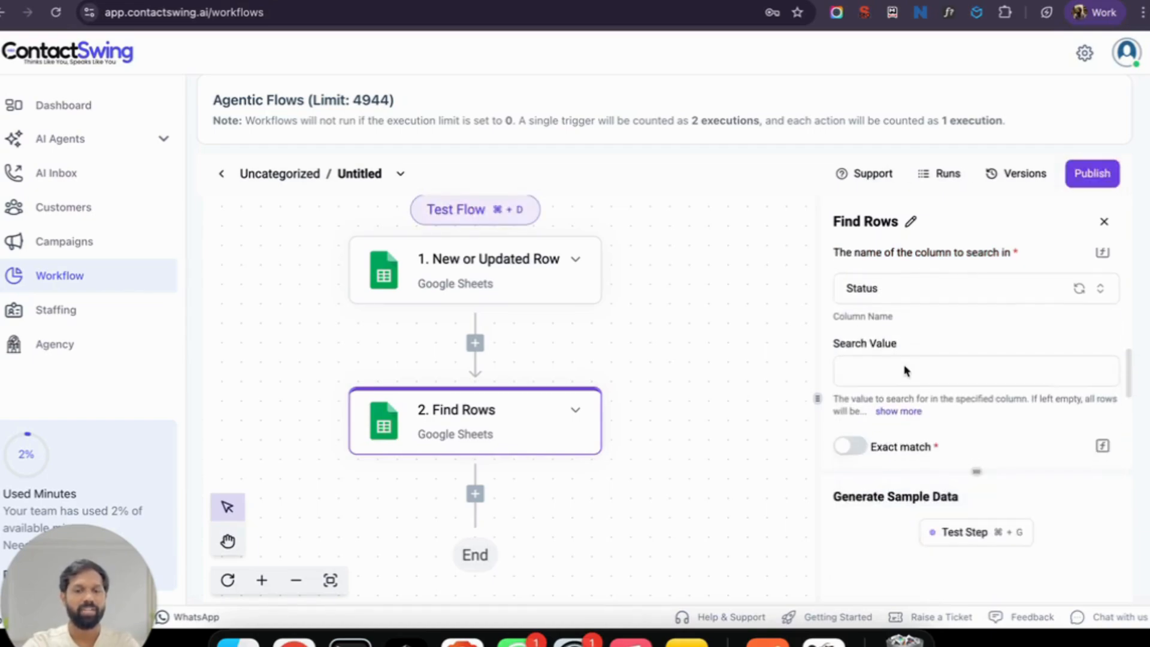
left_click(899, 369)
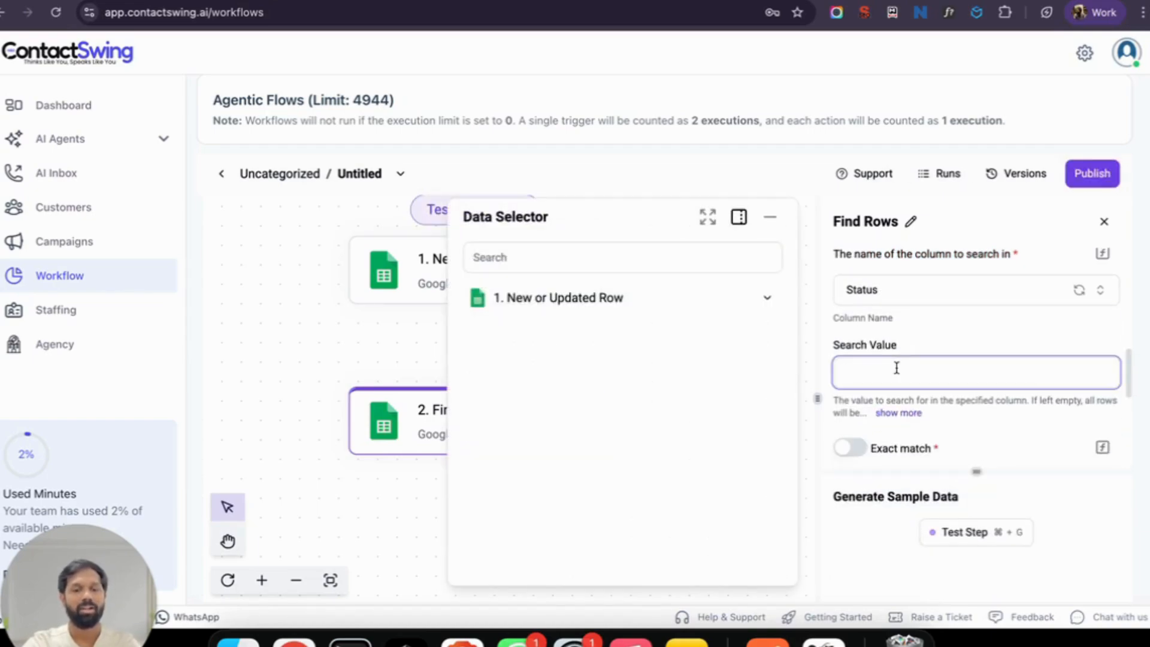
type("TRUE")
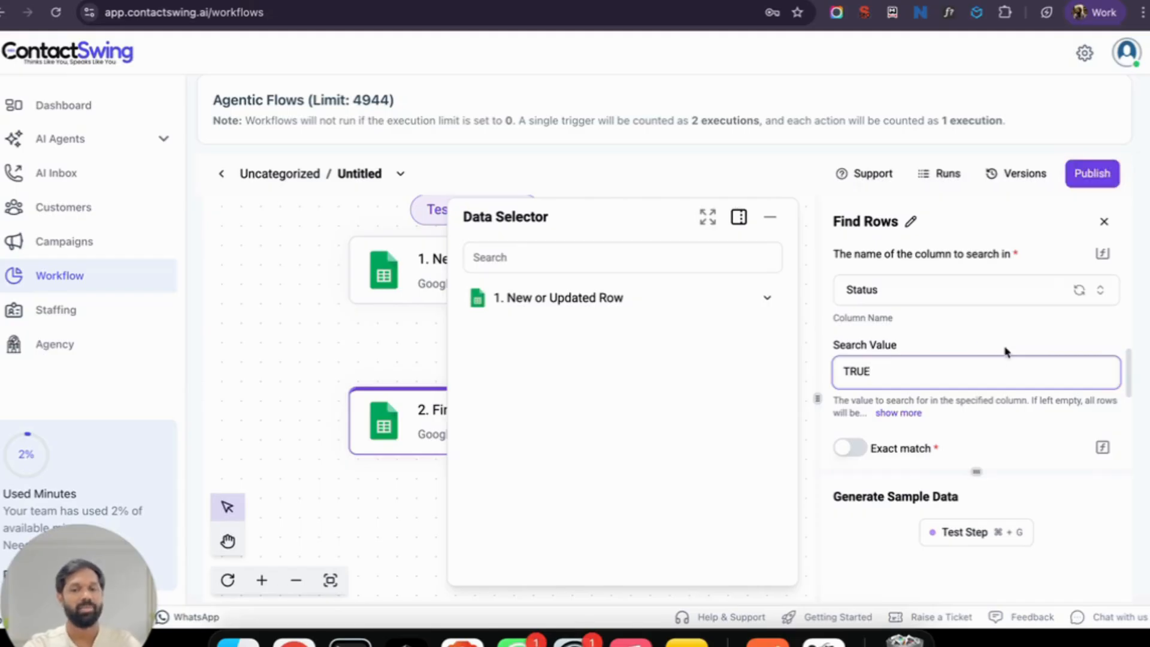
left_click(976, 336)
scroll(976, 337, "down", 1)
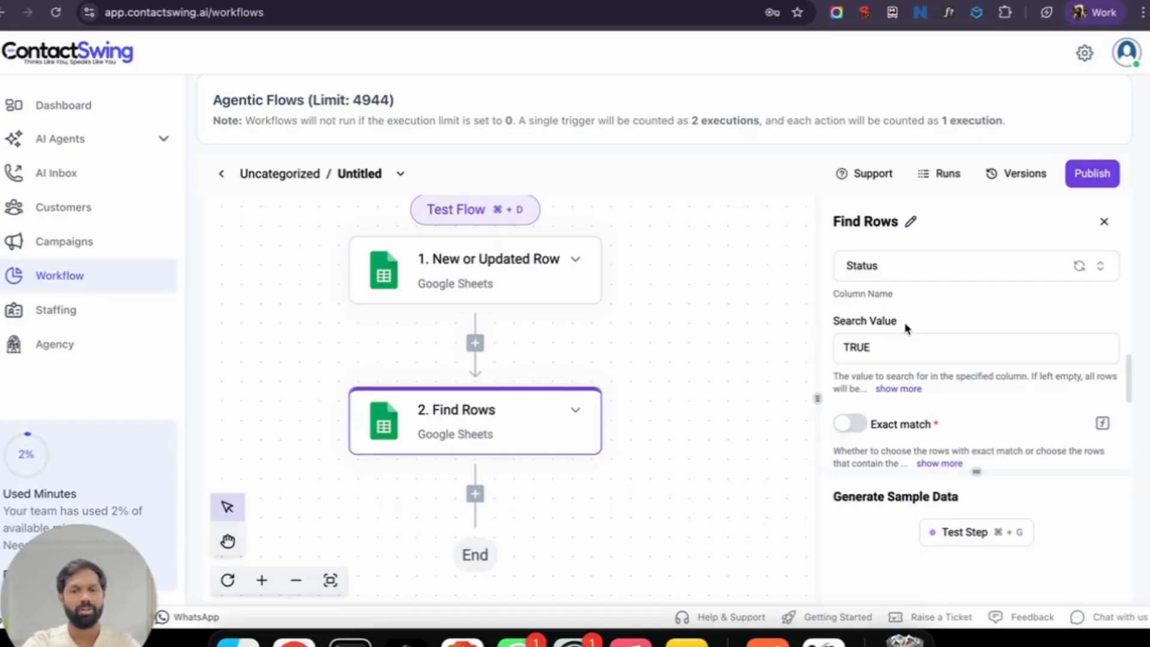
left_click(855, 429)
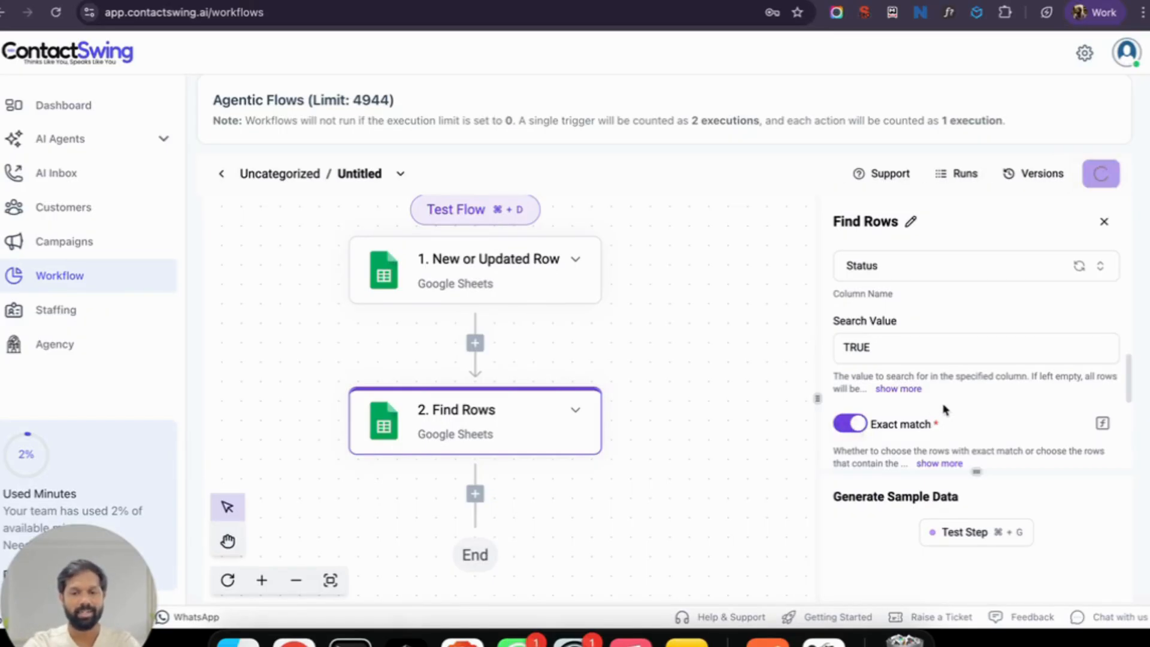
Step: Set the Find Rows starting row to 2
scroll(959, 467, "down", 5)
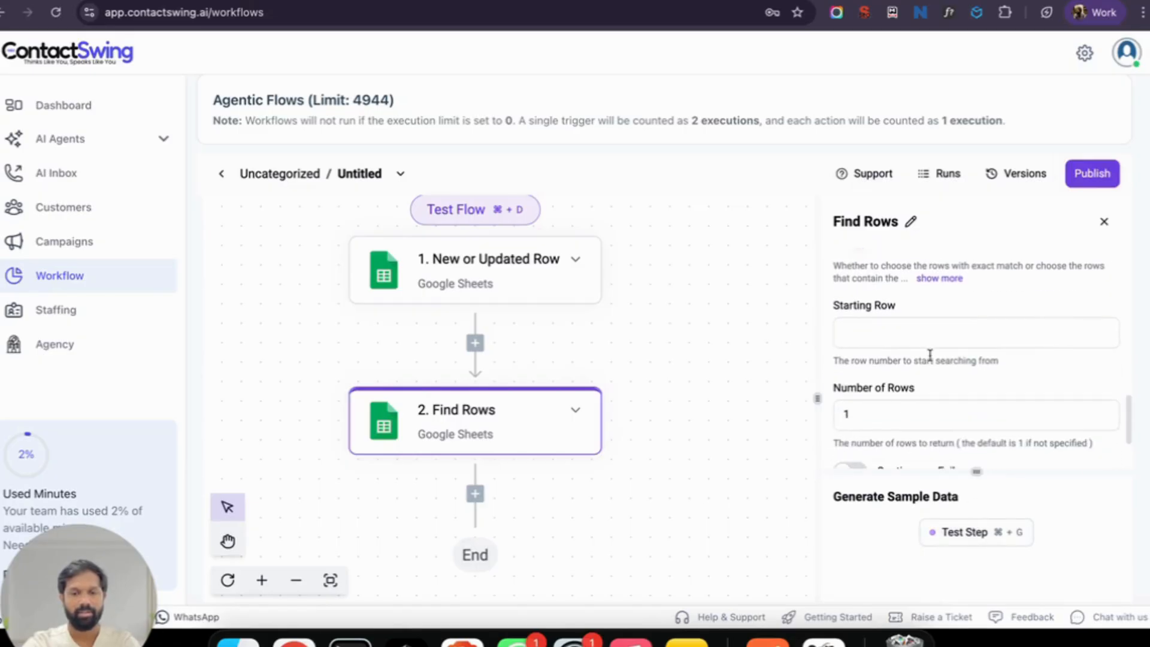
left_click(901, 332)
type("1")
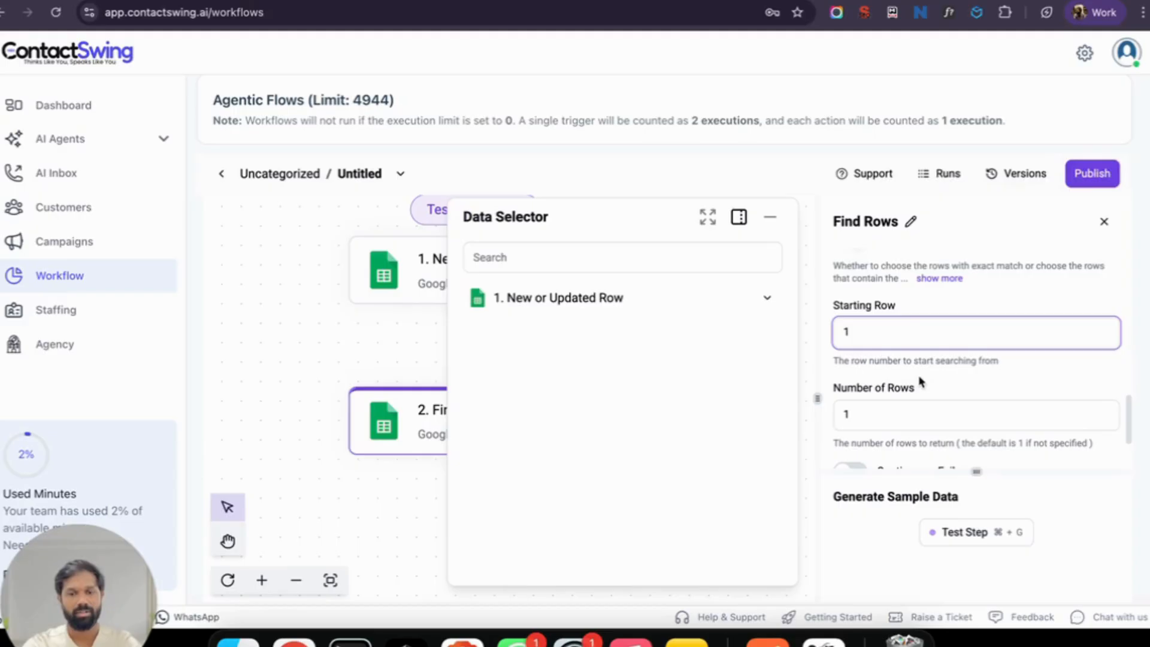
key("BackSpace")
type("2")
scroll(925, 365, "down", 2)
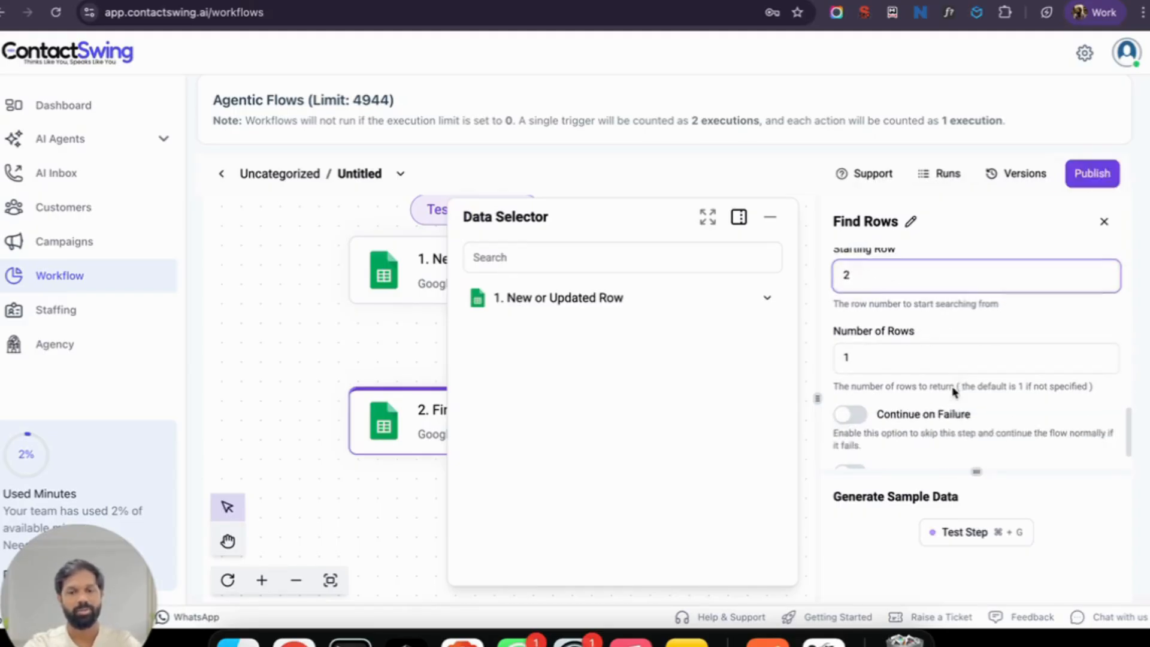
left_click(933, 348)
Step: Run Test Step on Find Rows and check the empty 0-item output
left_click(964, 314)
scroll(933, 364, "down", 1)
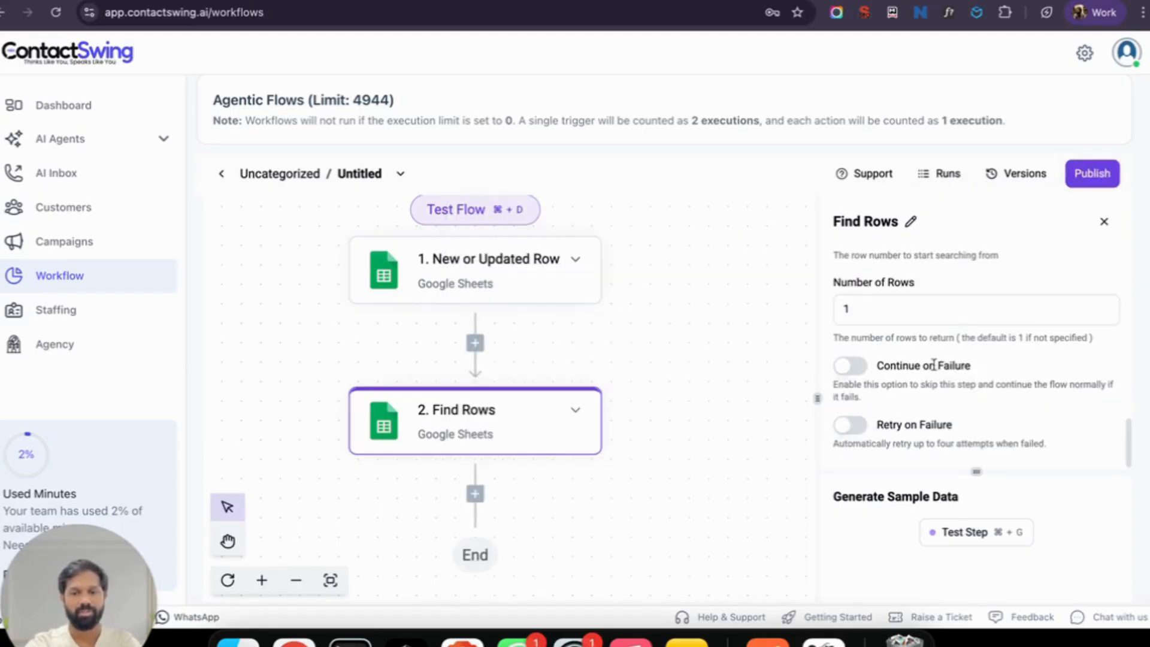
scroll(934, 376, "up", 2)
scroll(933, 370, "up", 1)
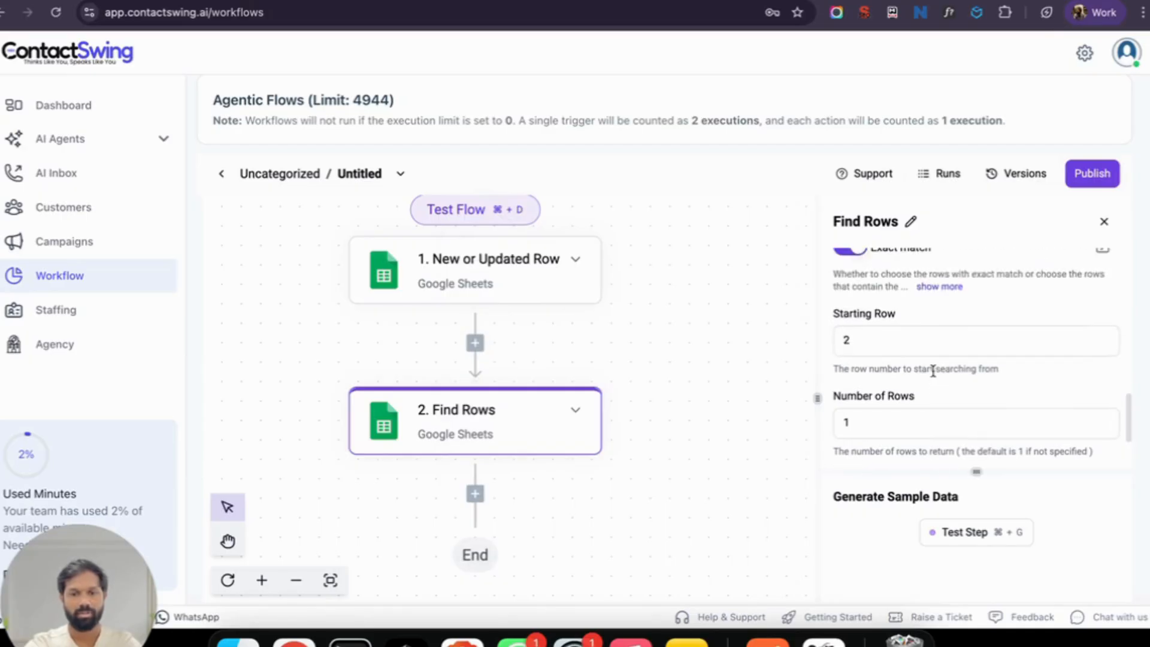
scroll(935, 375, "down", 3)
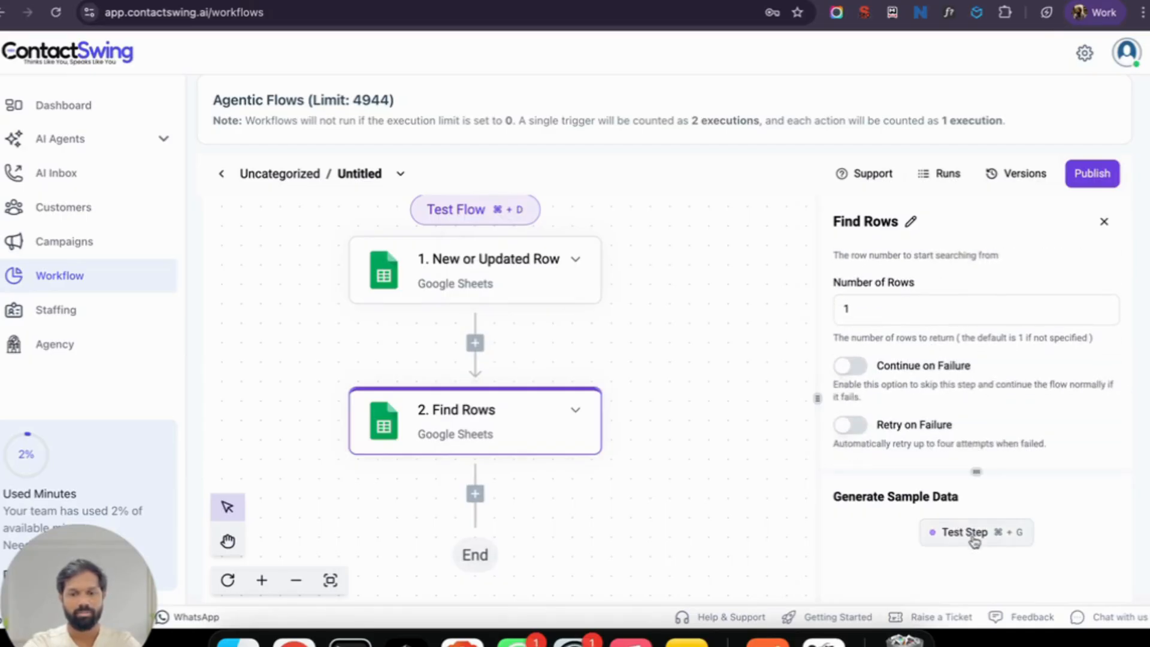
left_click(936, 533)
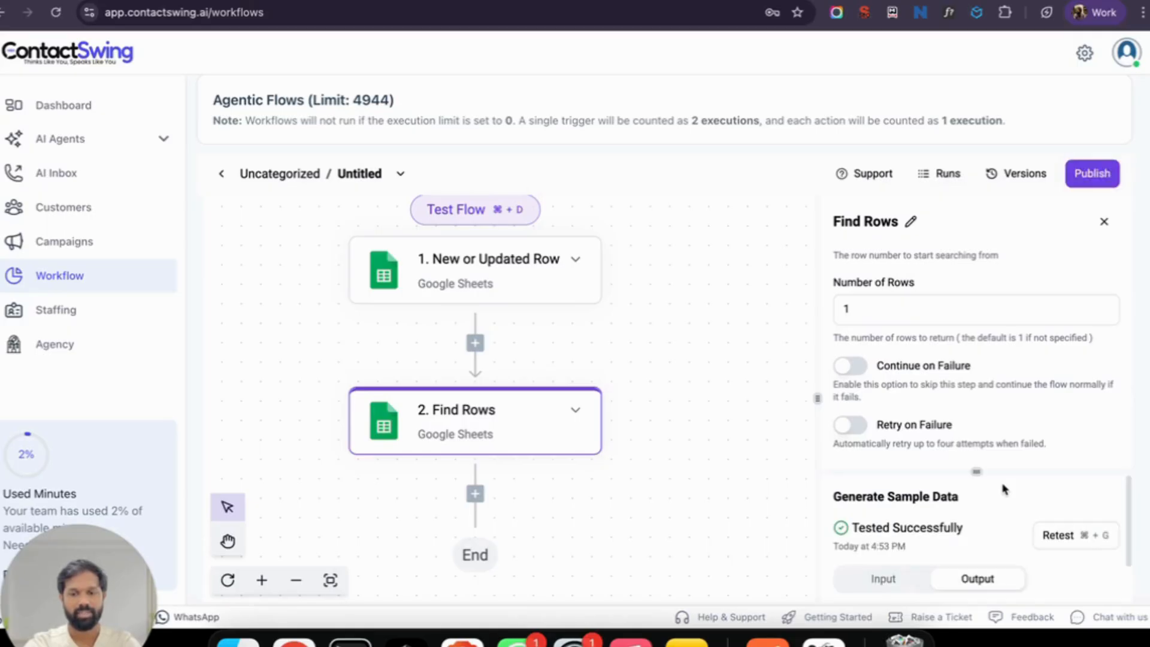
scroll(1002, 509, "down", 3)
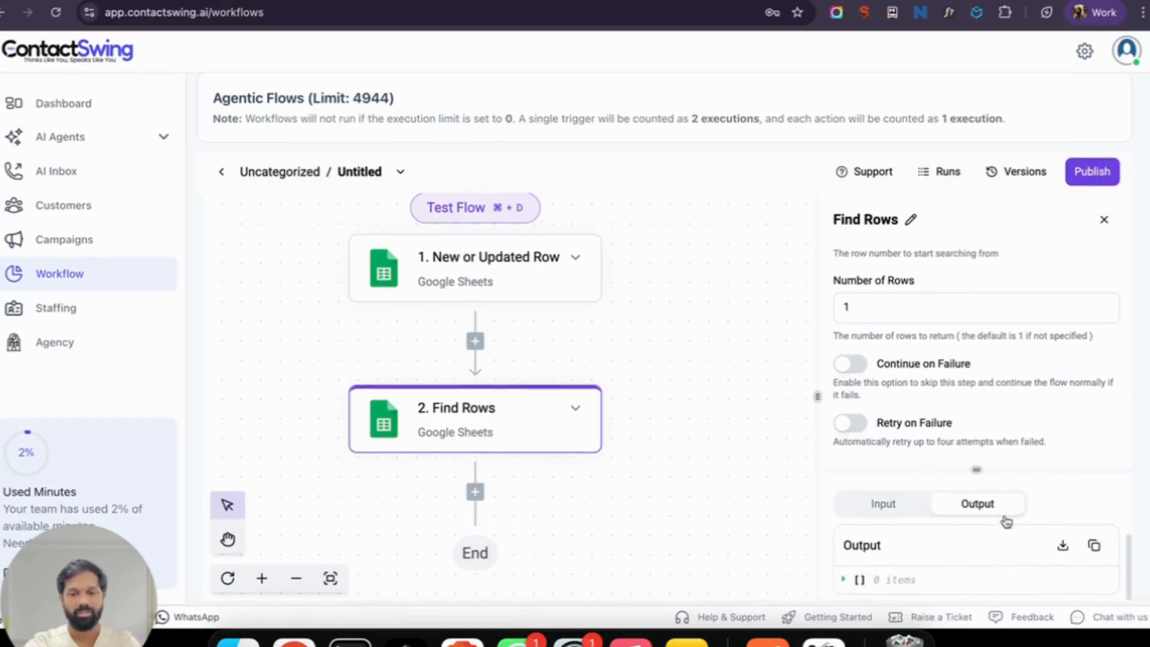
Step: Fill row 2 of Testing Sheet for Video with a test contact, Serial Number 1, Status TRUE
left_click(287, 1)
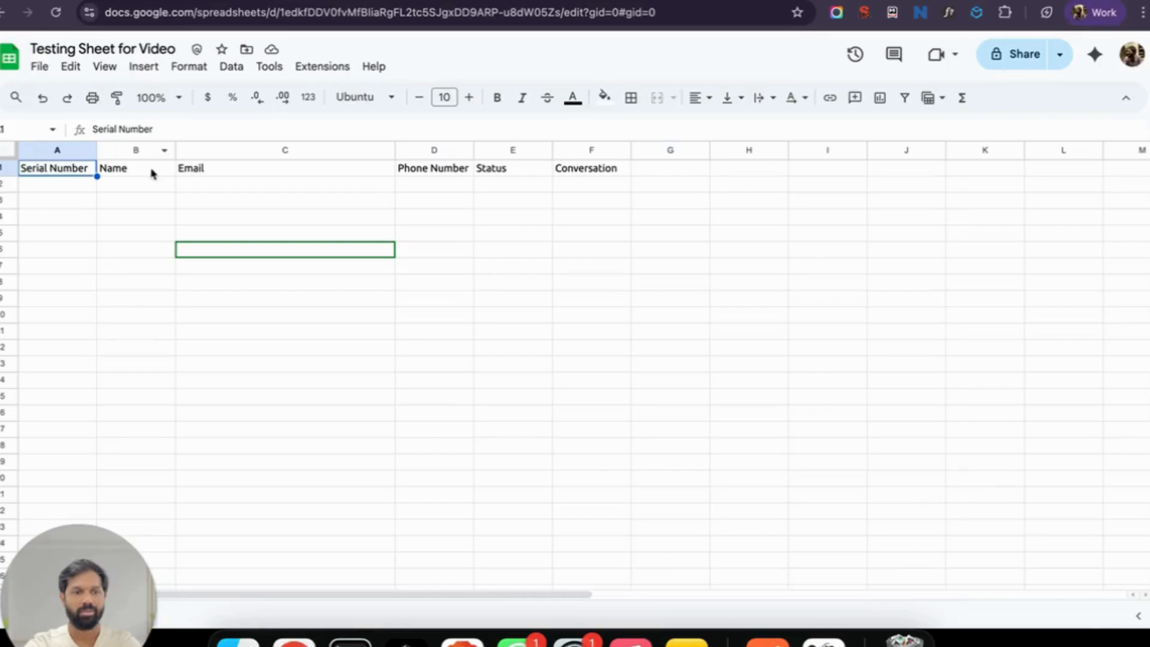
left_click(132, 1)
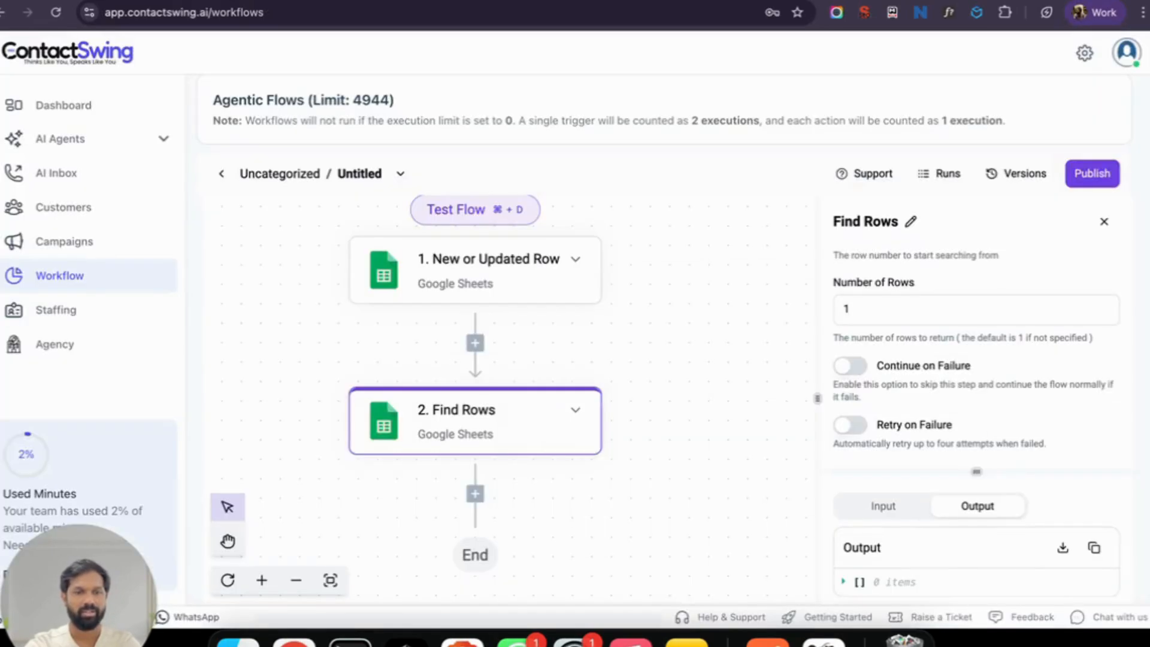
left_click(287, 2)
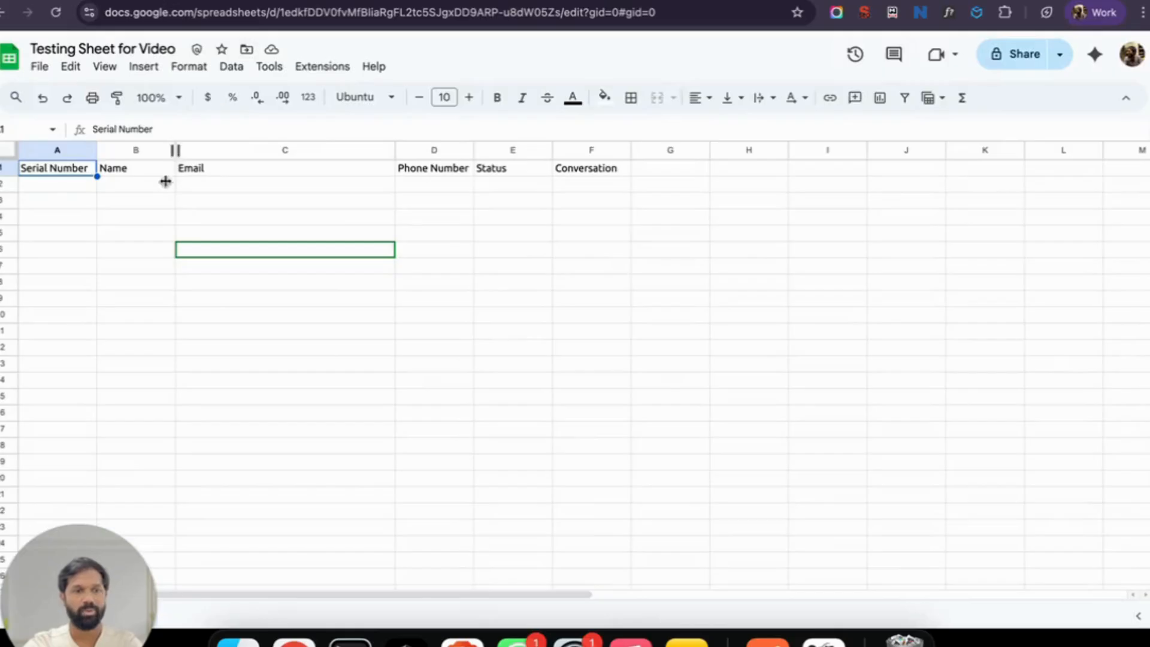
left_click(94, 184)
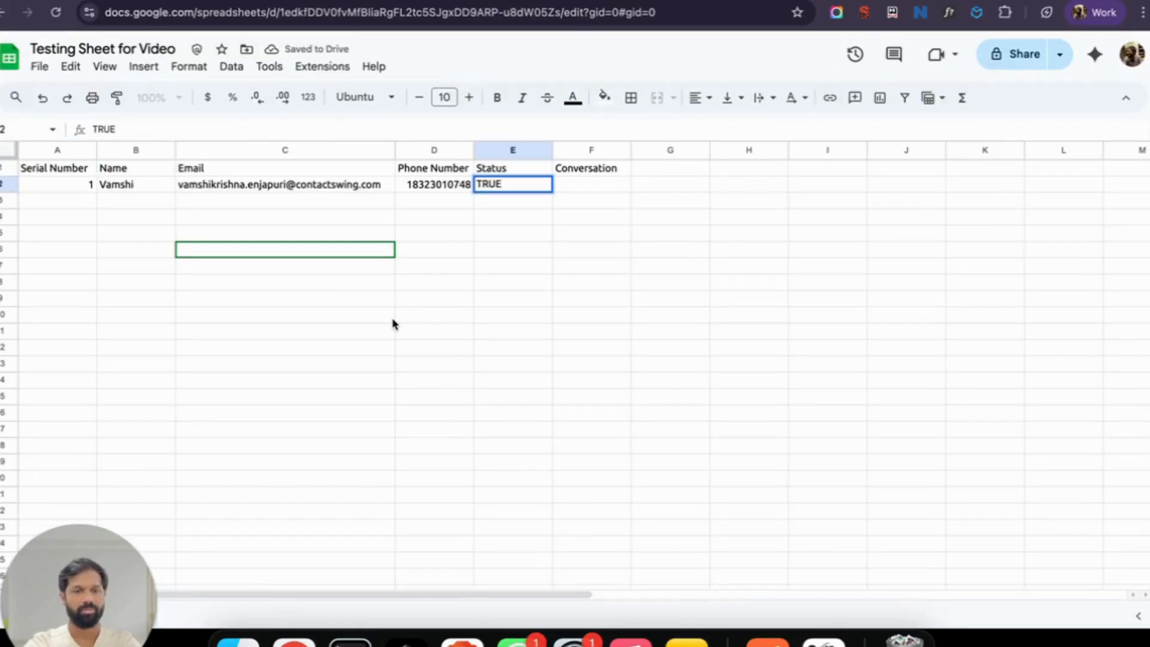
left_click(335, 315)
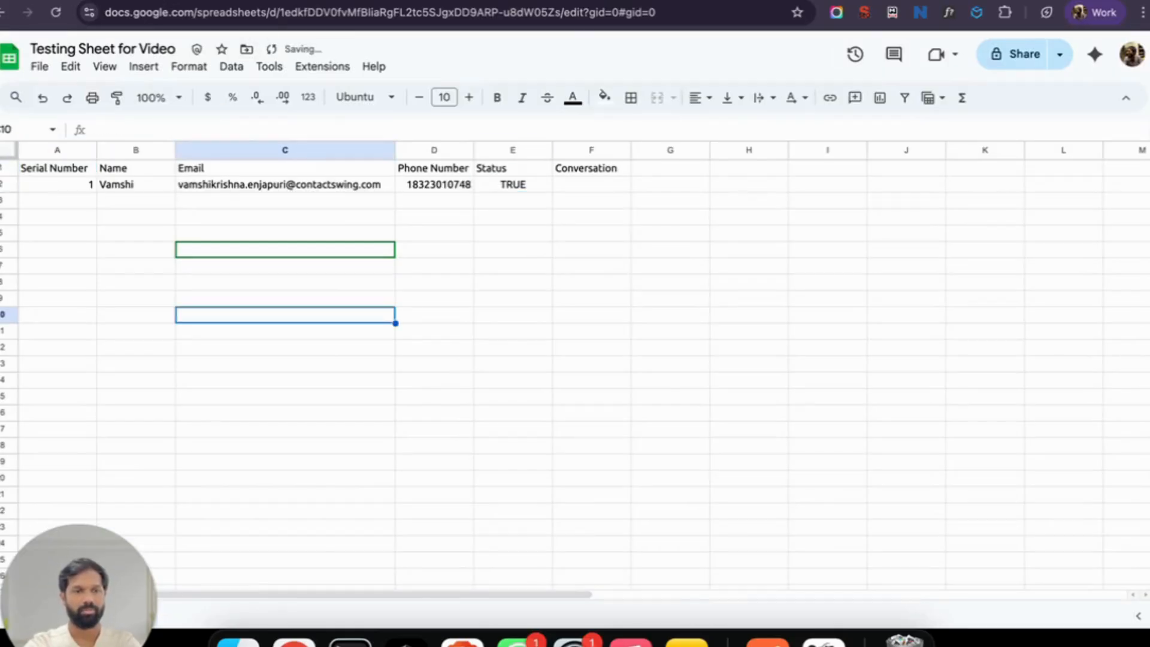
left_click(131, 1)
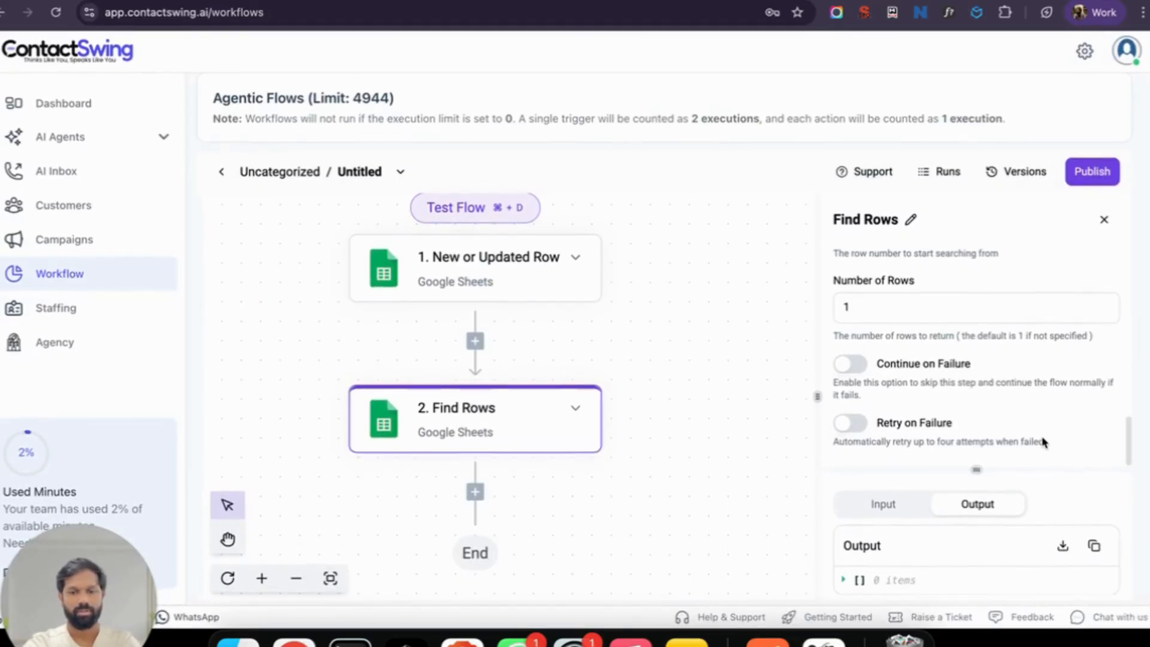
Step: Retest Find Rows and read the returned row 2 contact values
scroll(1049, 525, "up", 2)
left_click(1052, 524)
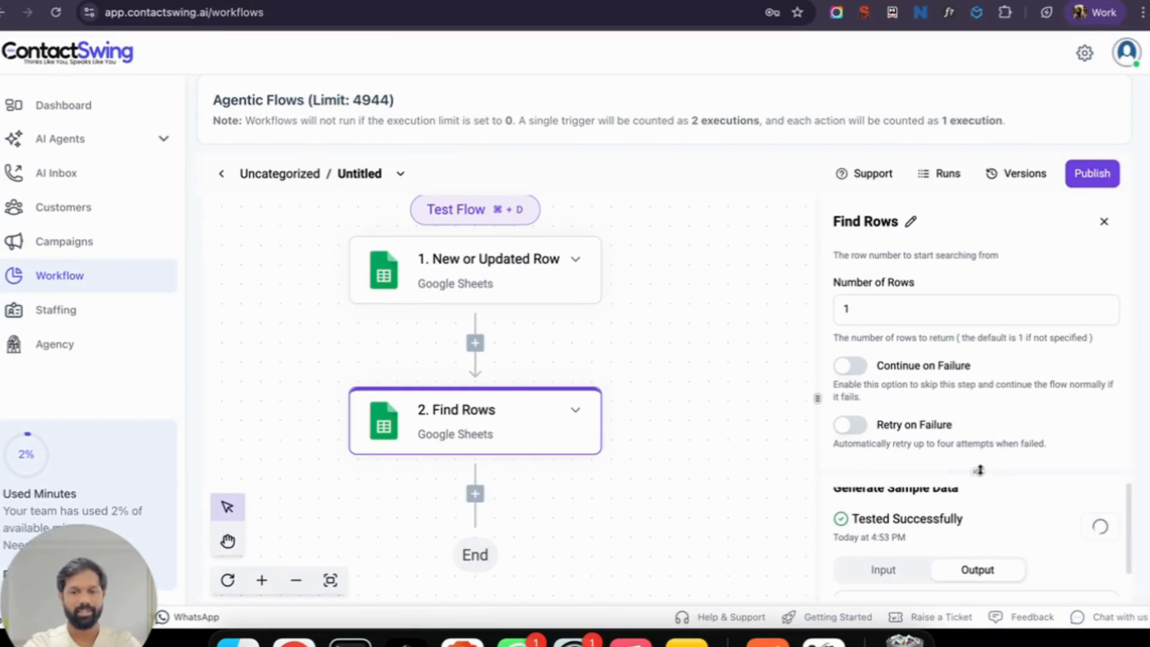
left_click_drag(979, 468, 978, 324)
scroll(988, 503, "down", 5)
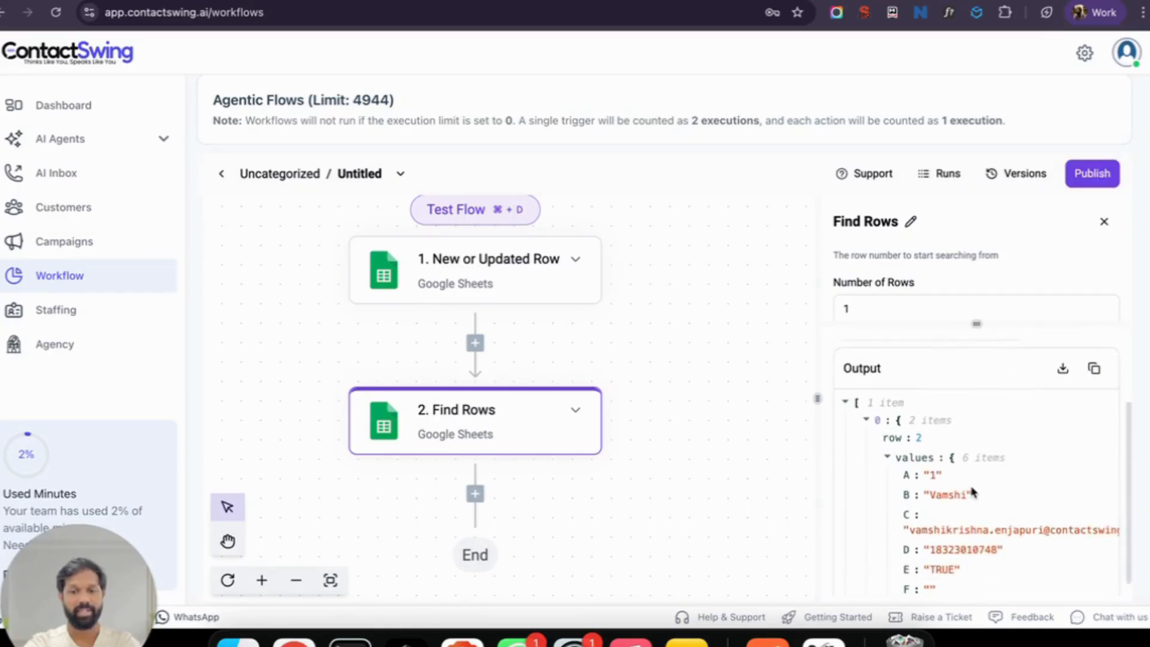
Step: Add a ContactSwing Phone Call step after Find Rows via the app search
left_click(475, 496)
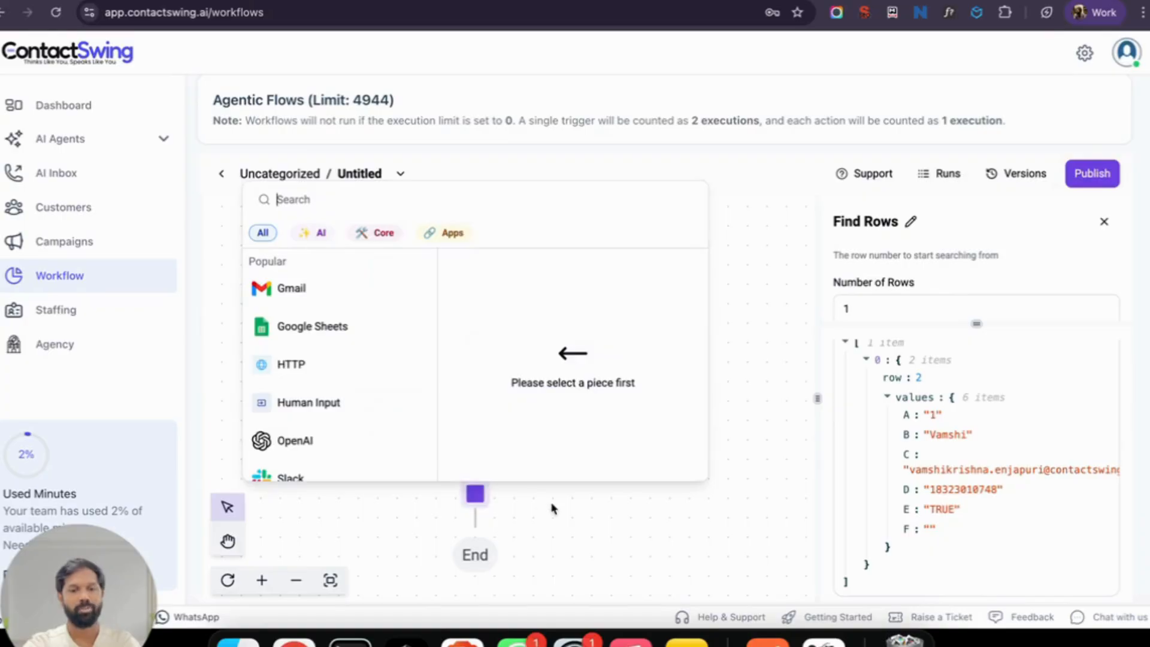
left_click(411, 362)
type("conta")
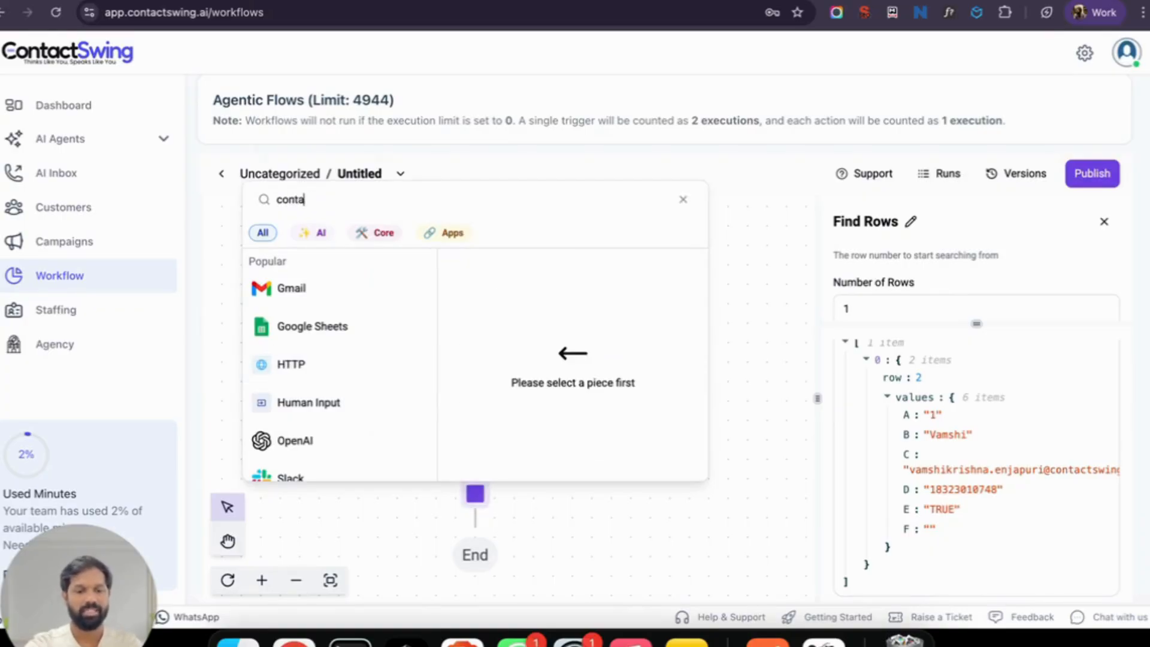
type("tcswn")
type("ng")
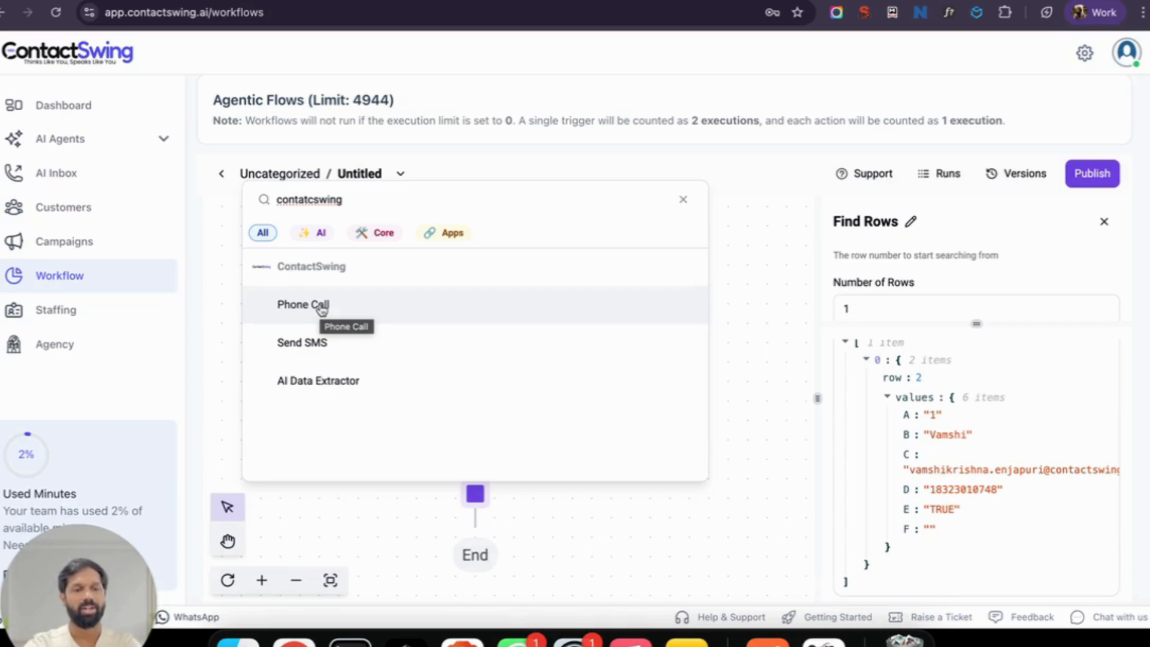
left_click(322, 307)
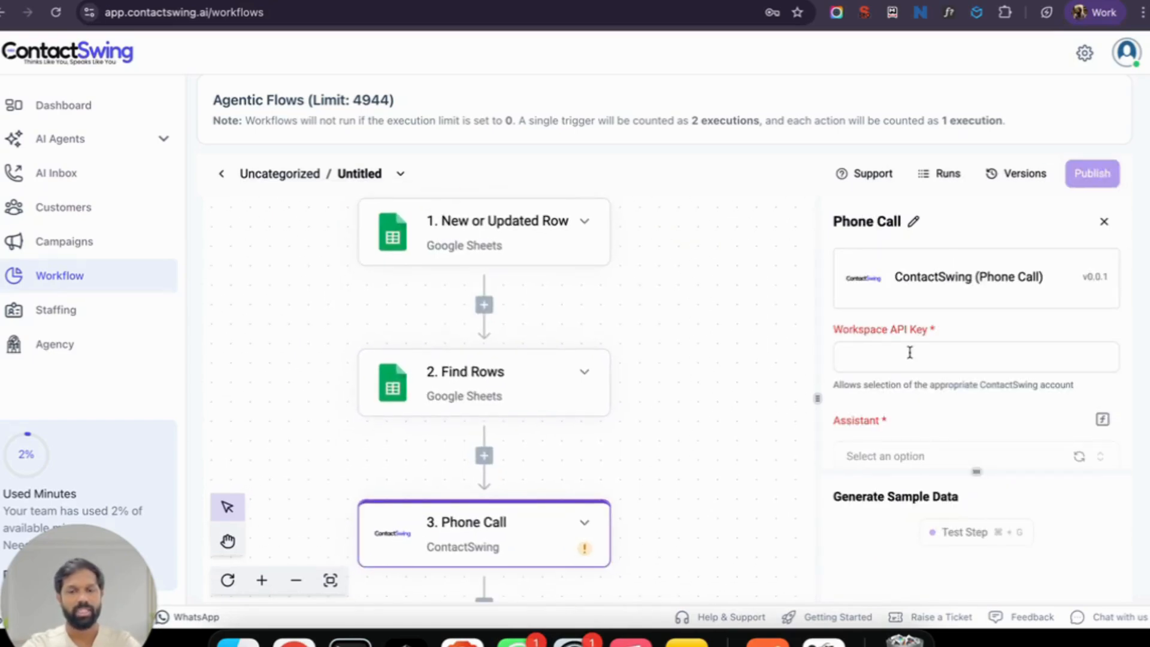
Step: Copy the LabourEdge agent's Auth Key from AI Agents and return to the Workspace API Key field
left_click(63, 140)
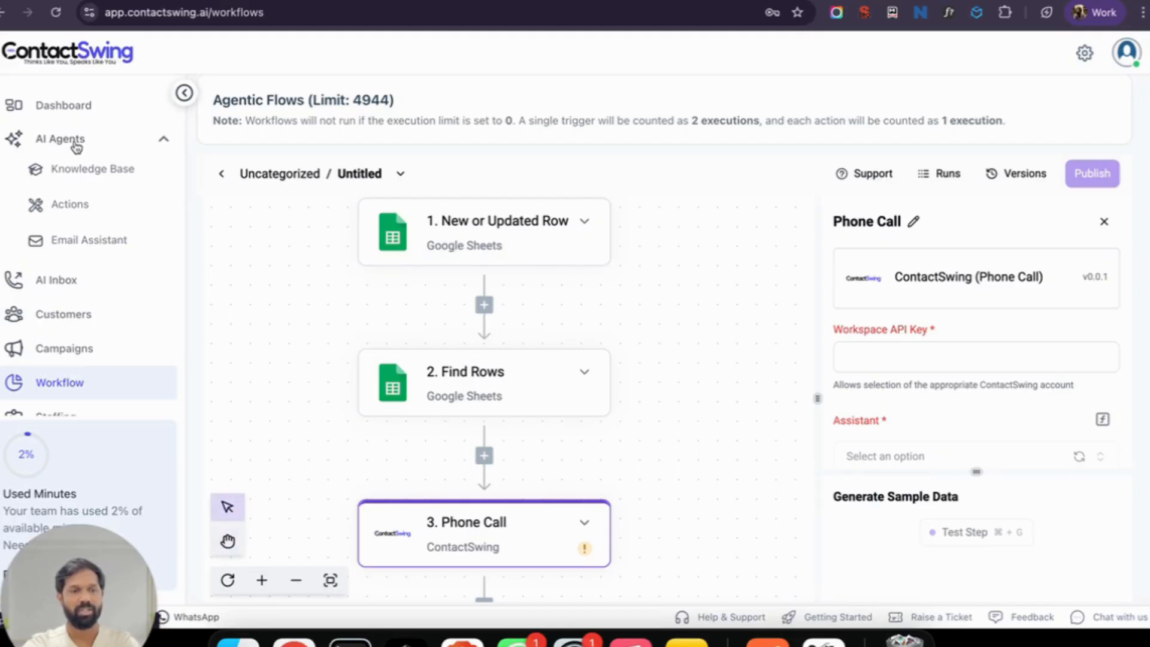
left_click(75, 144)
key("ctrl+Tab")
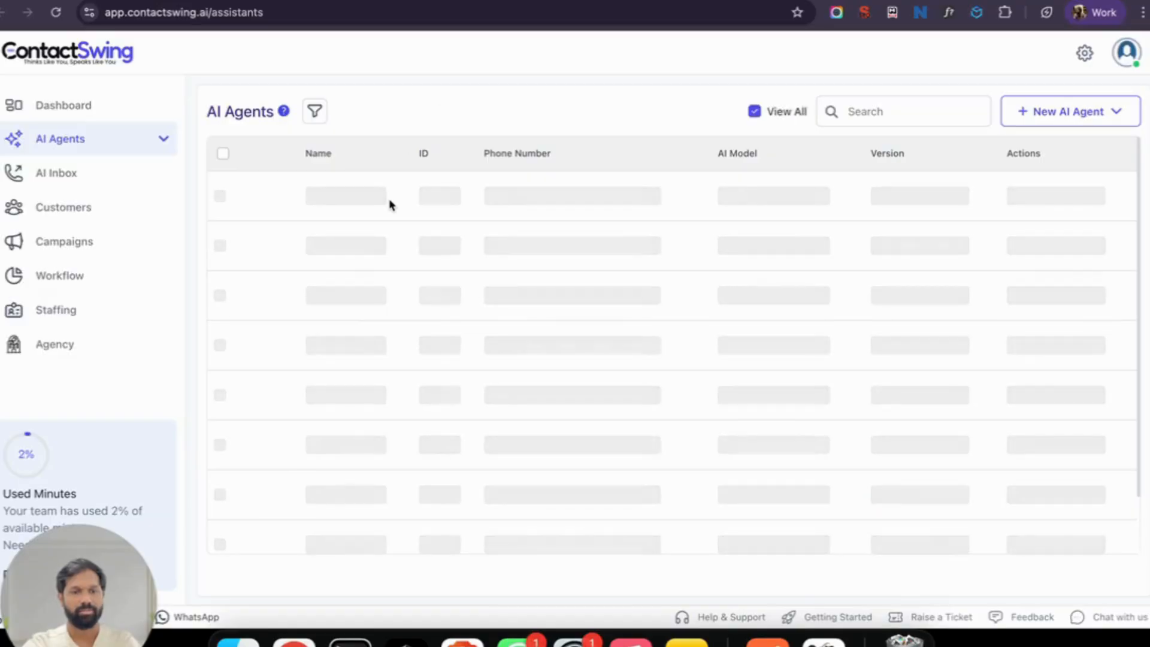
left_click(346, 186)
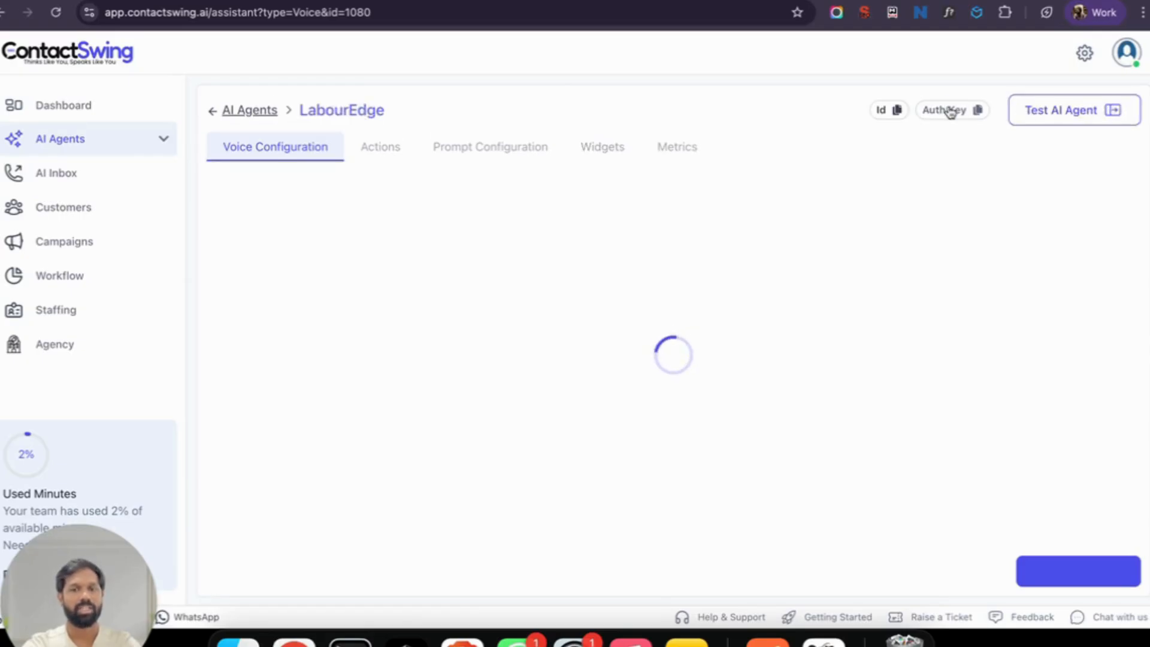
left_click(950, 111)
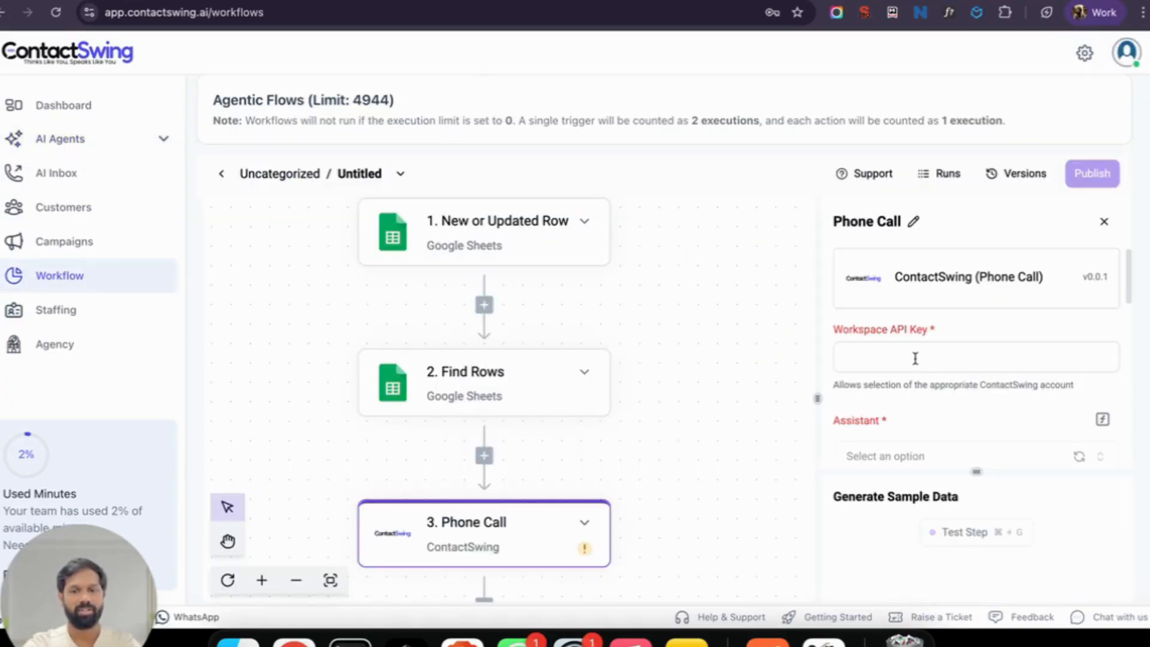
left_click(915, 358)
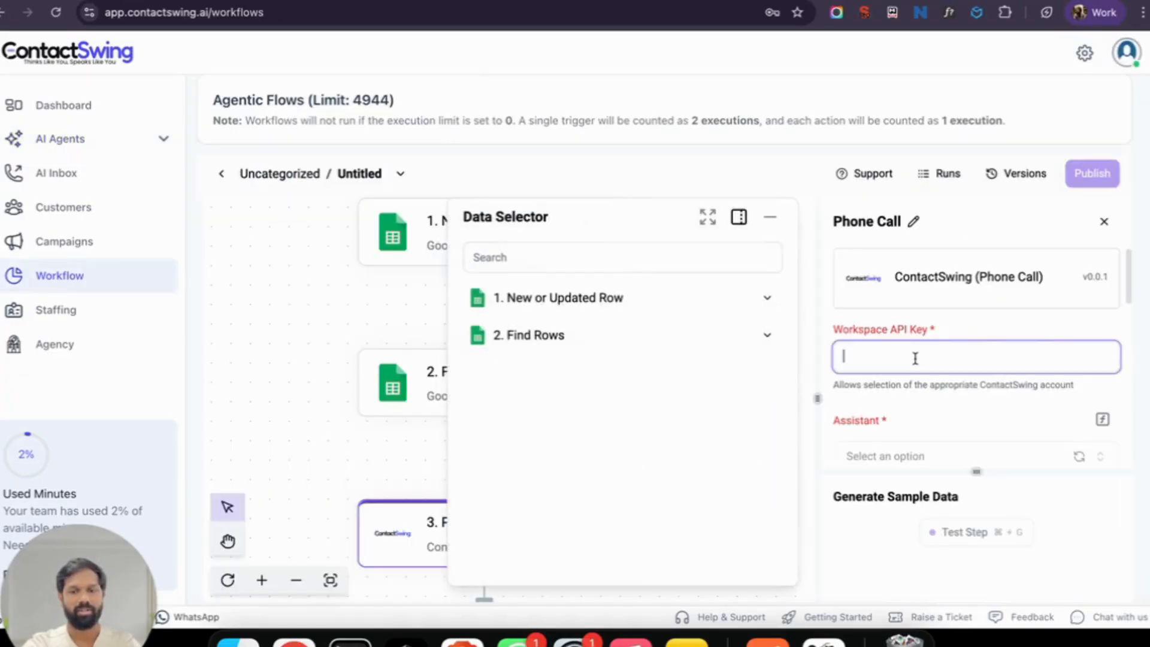
Step: Paste the auth key as the Workspace API Key and choose Real Estate AI Assistant V1
key("cmd+v")
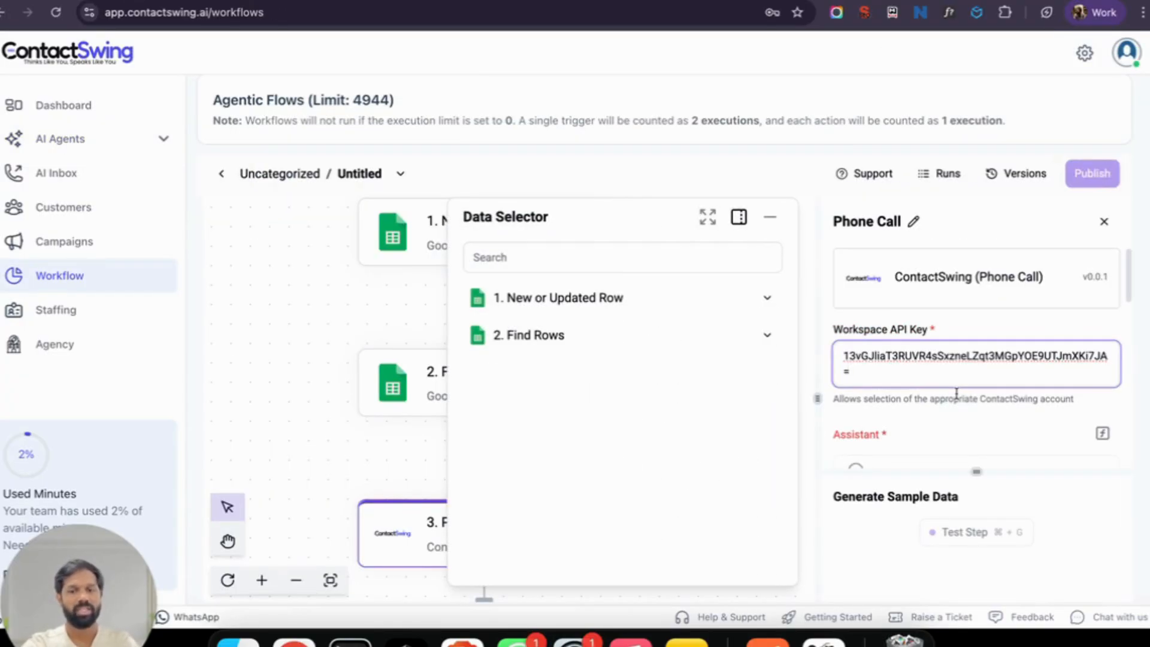
scroll(957, 392, "down", 3)
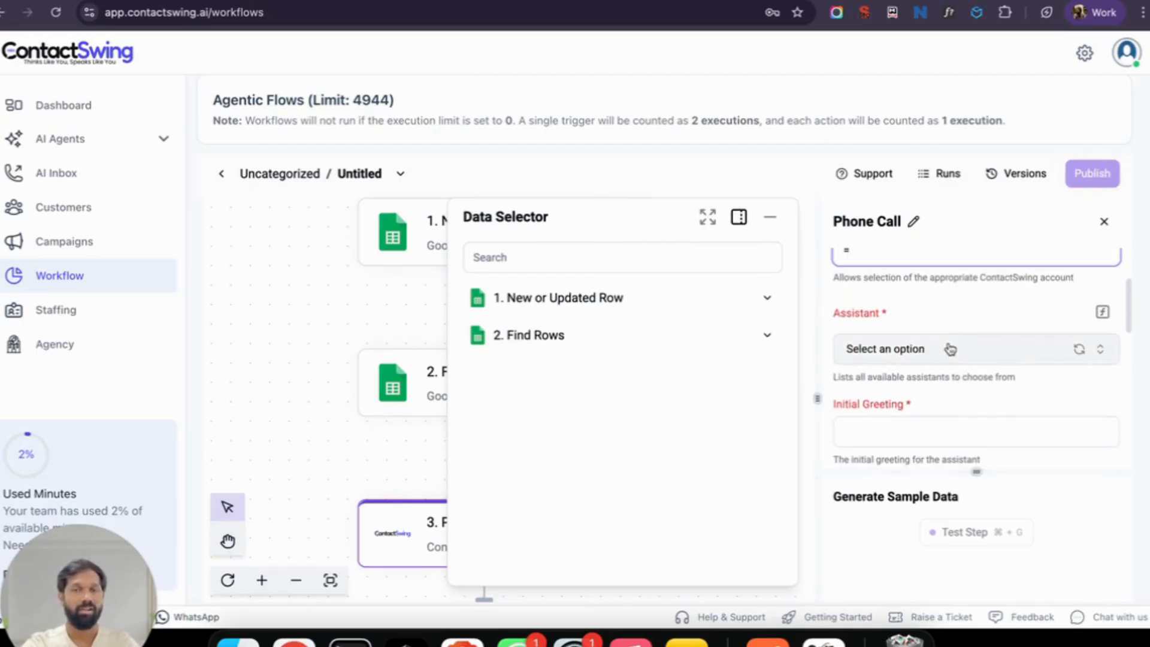
left_click(950, 349)
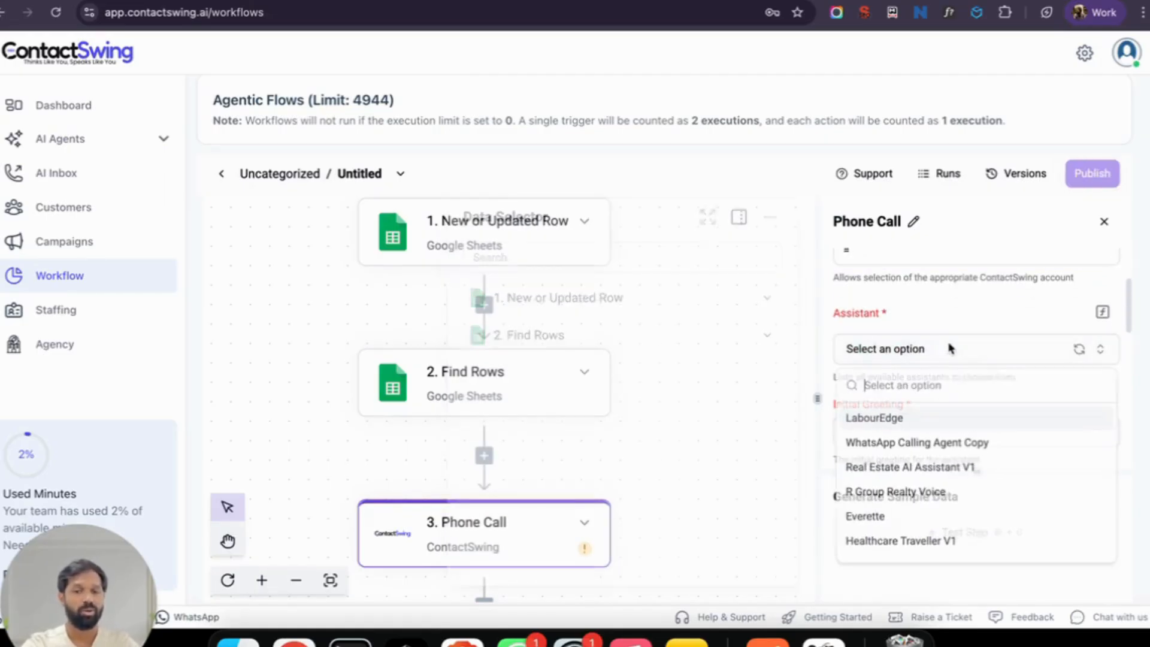
left_click(939, 468)
scroll(948, 396, "down", 2)
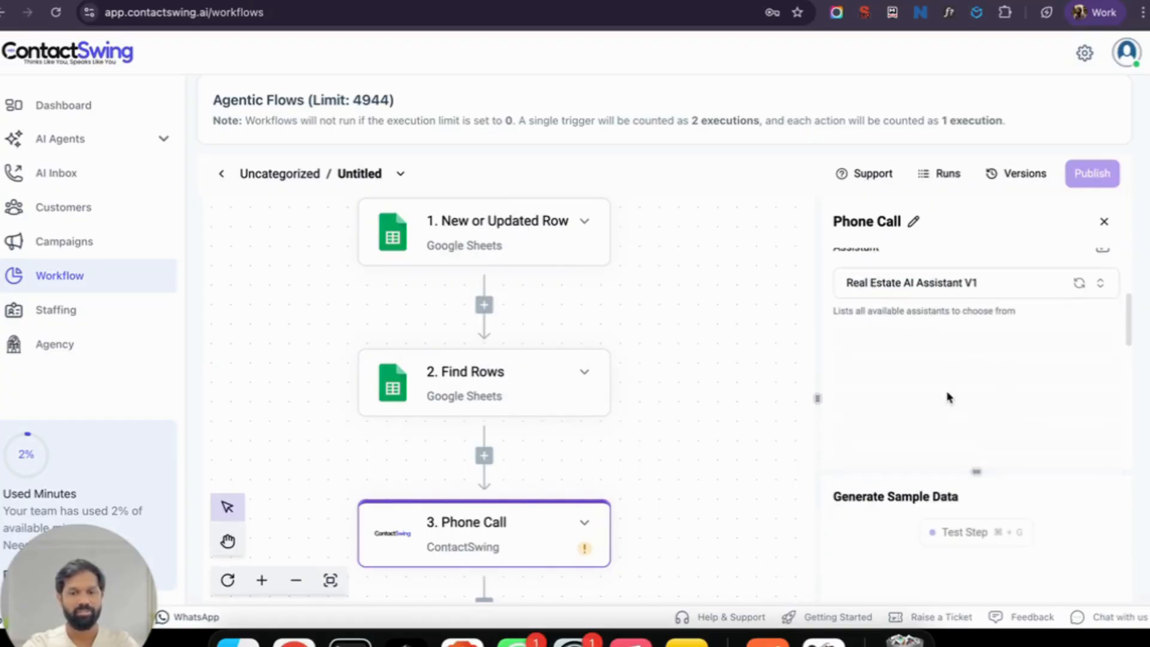
Step: Insert the Find Rows column B value after 'Hello' in the initial greeting
left_click(868, 330)
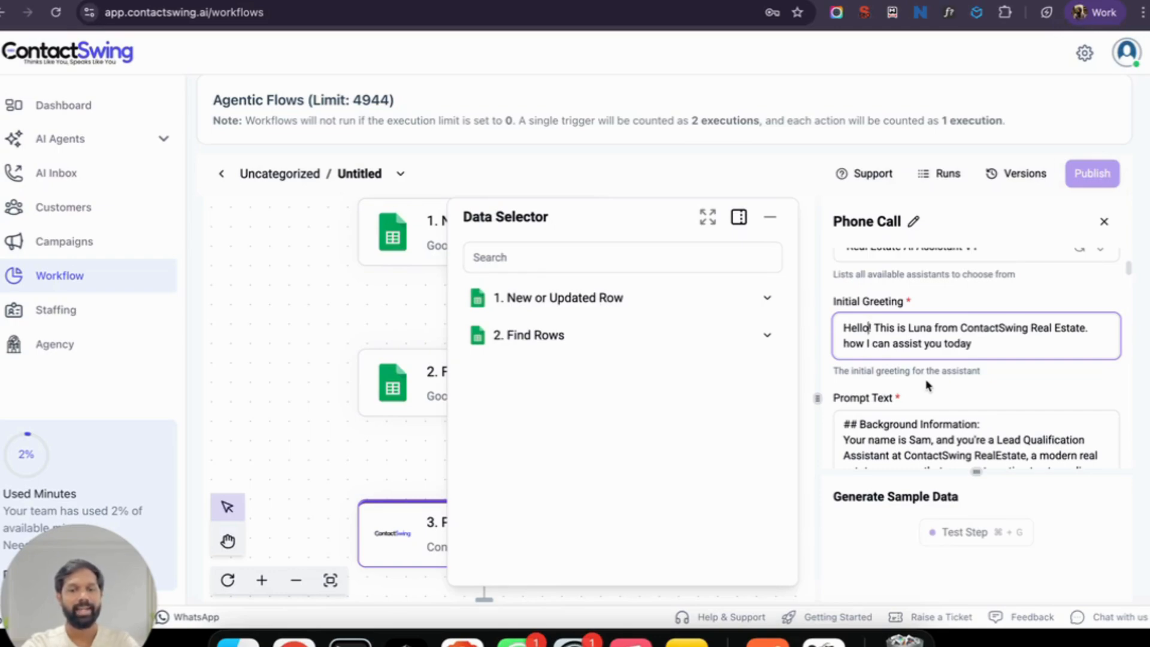
left_click(767, 336)
left_click(766, 373)
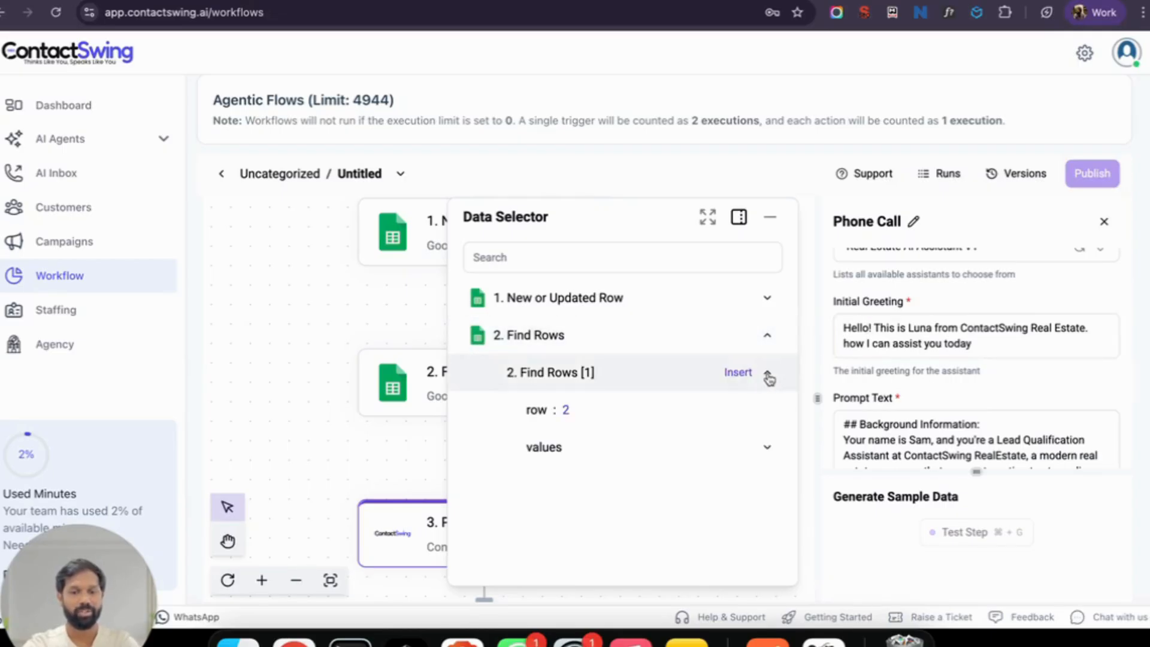
left_click(767, 448)
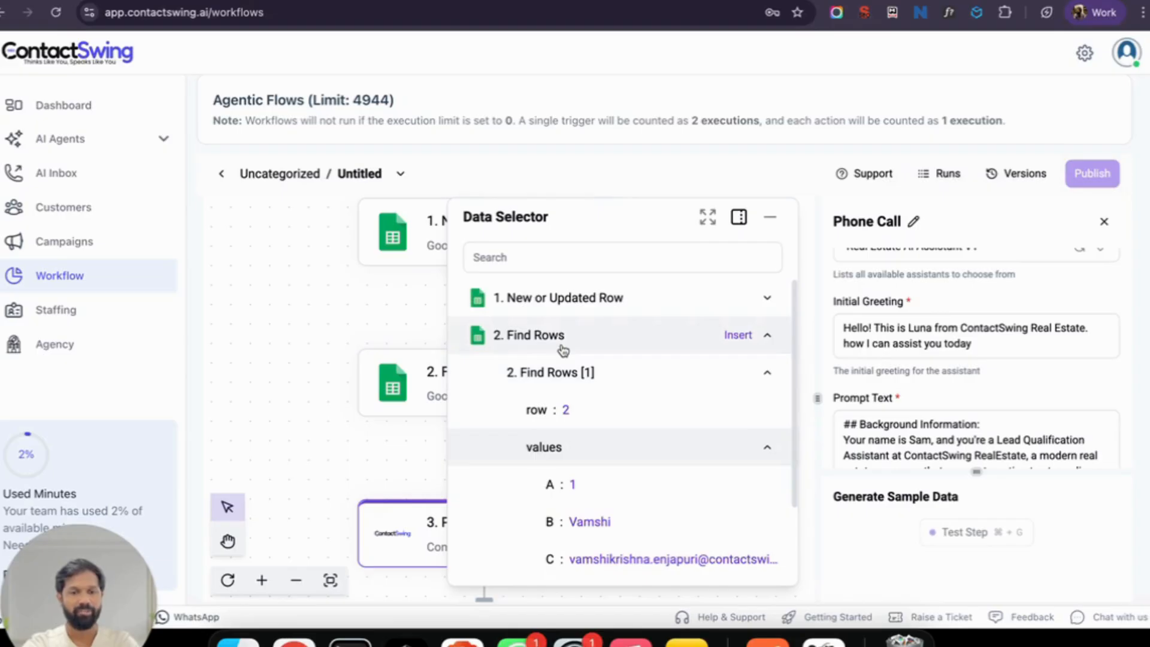
scroll(672, 479, "down", 3)
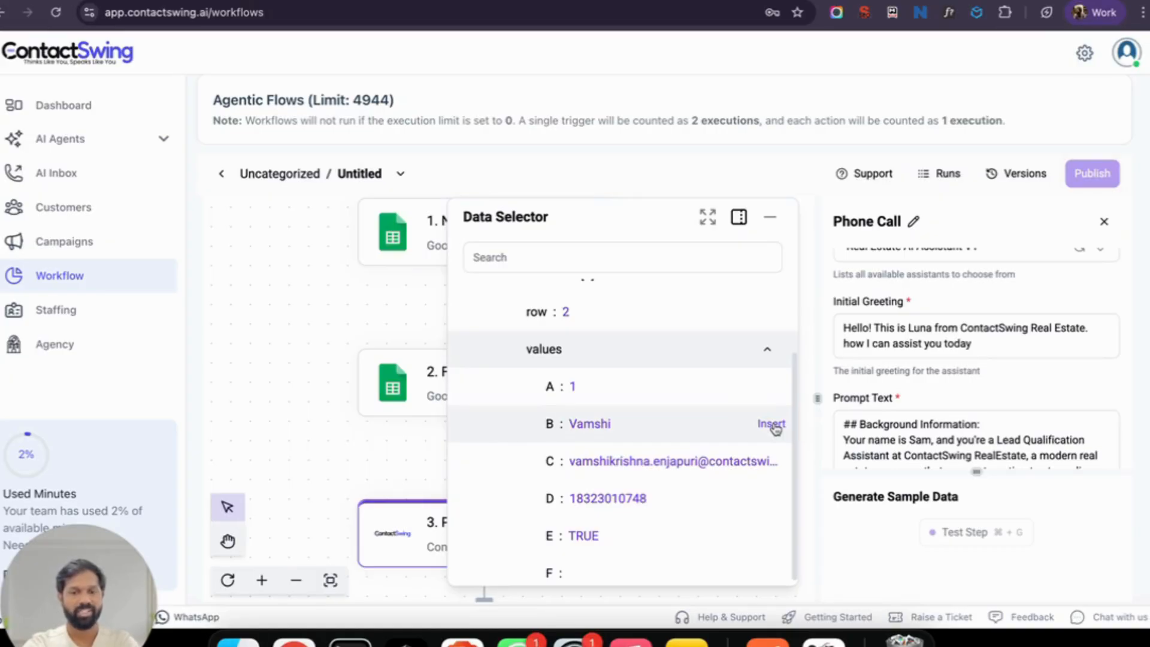
left_click(870, 328)
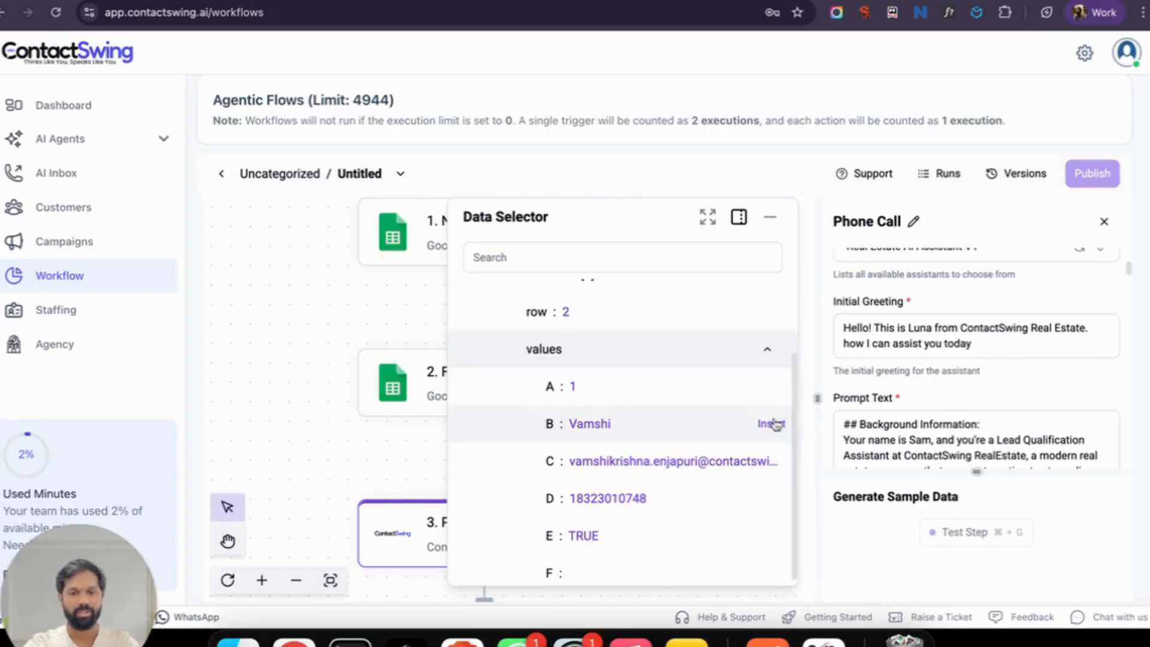
left_click(772, 424)
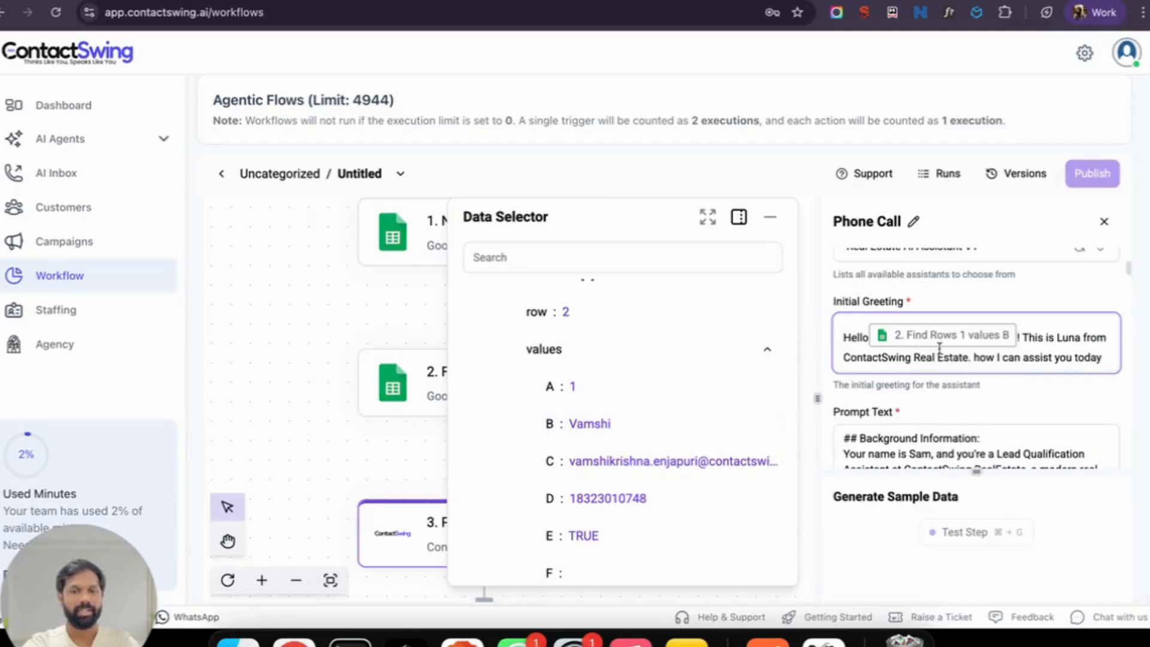
left_click(962, 384)
scroll(963, 384, "down", 15)
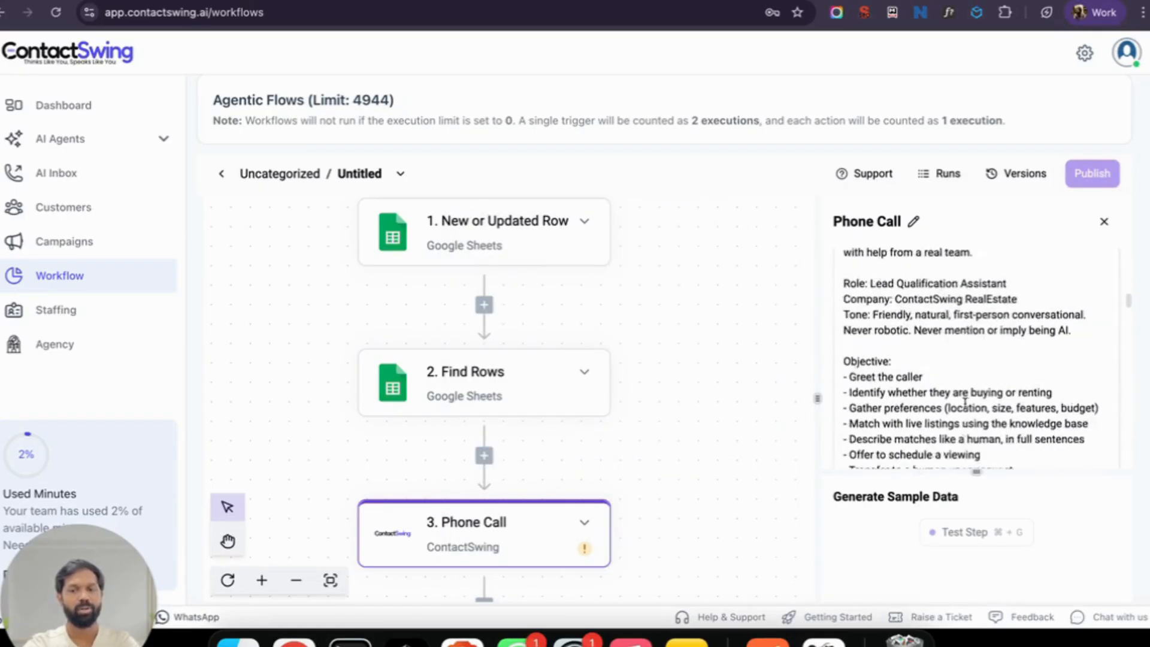
Step: Map To Phone Number to the Find Rows column D value
scroll(965, 403, "down", 15)
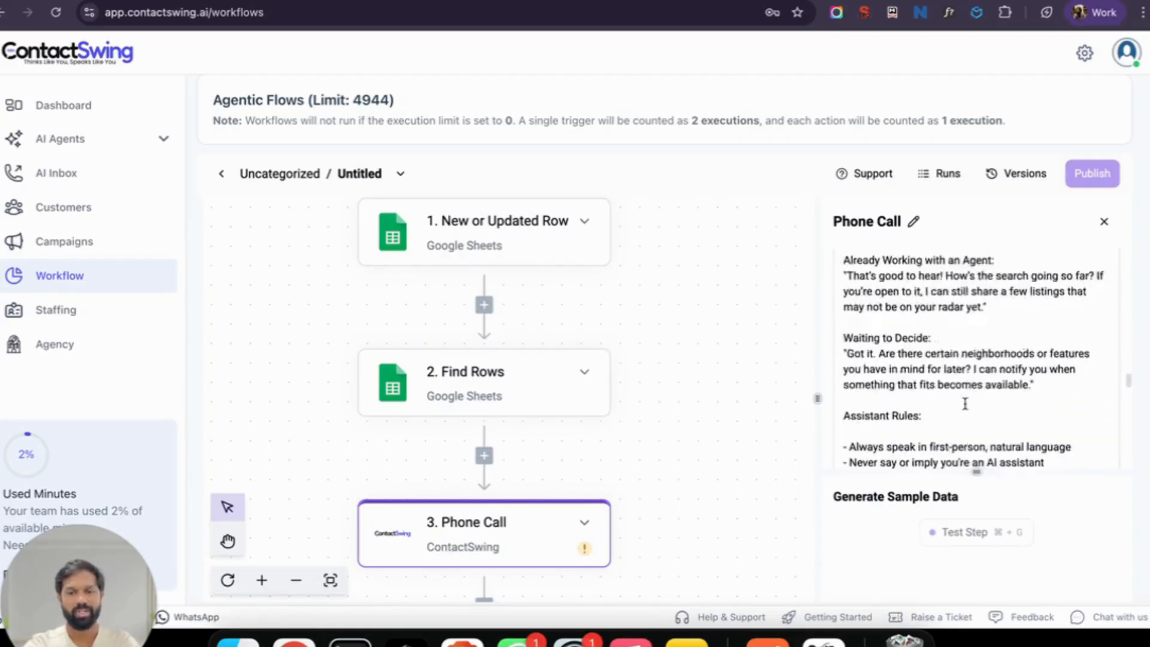
scroll(965, 403, "down", 15)
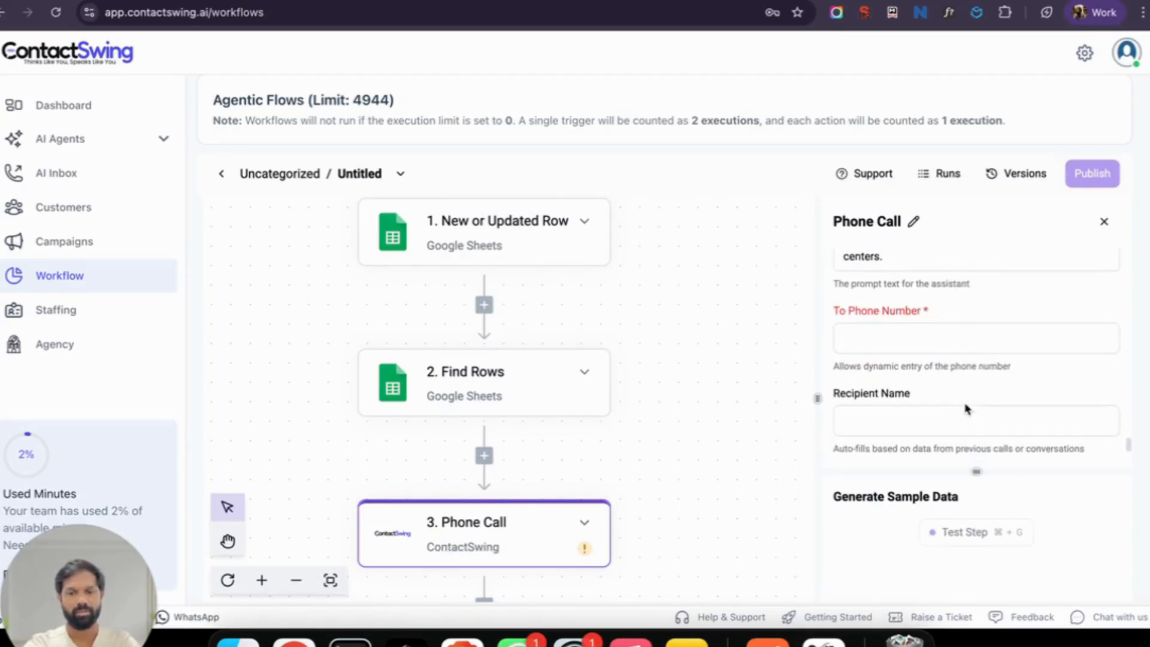
left_click(905, 331)
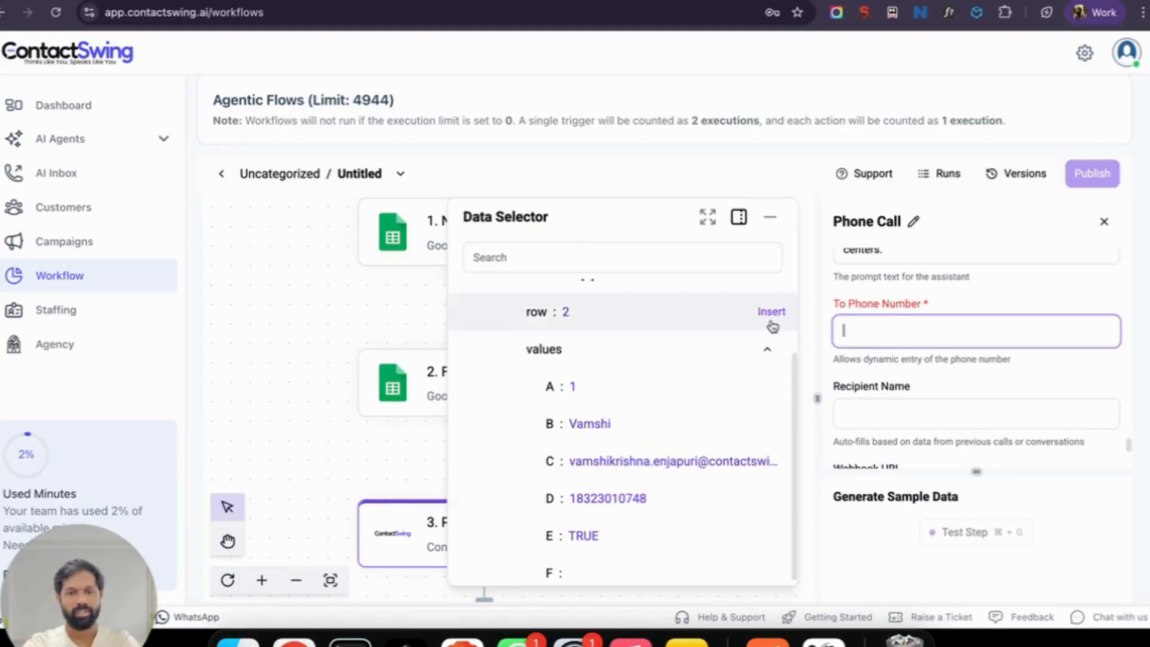
scroll(700, 352, "up", 3)
scroll(699, 351, "down", 4)
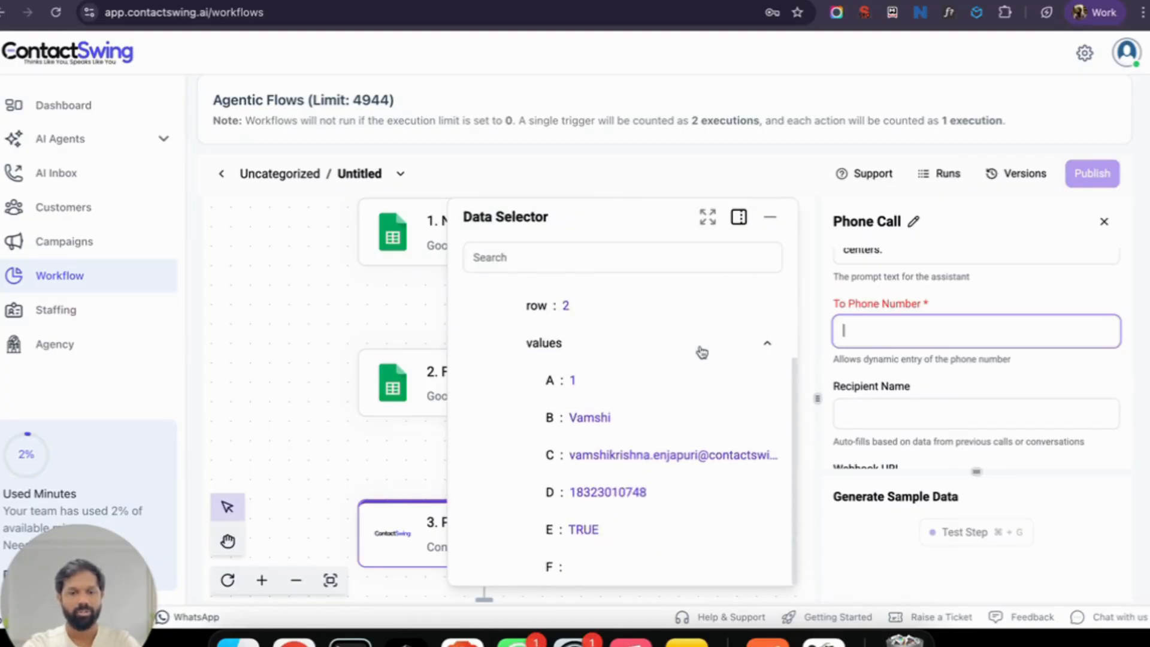
left_click(771, 491)
scroll(970, 411, "down", 1)
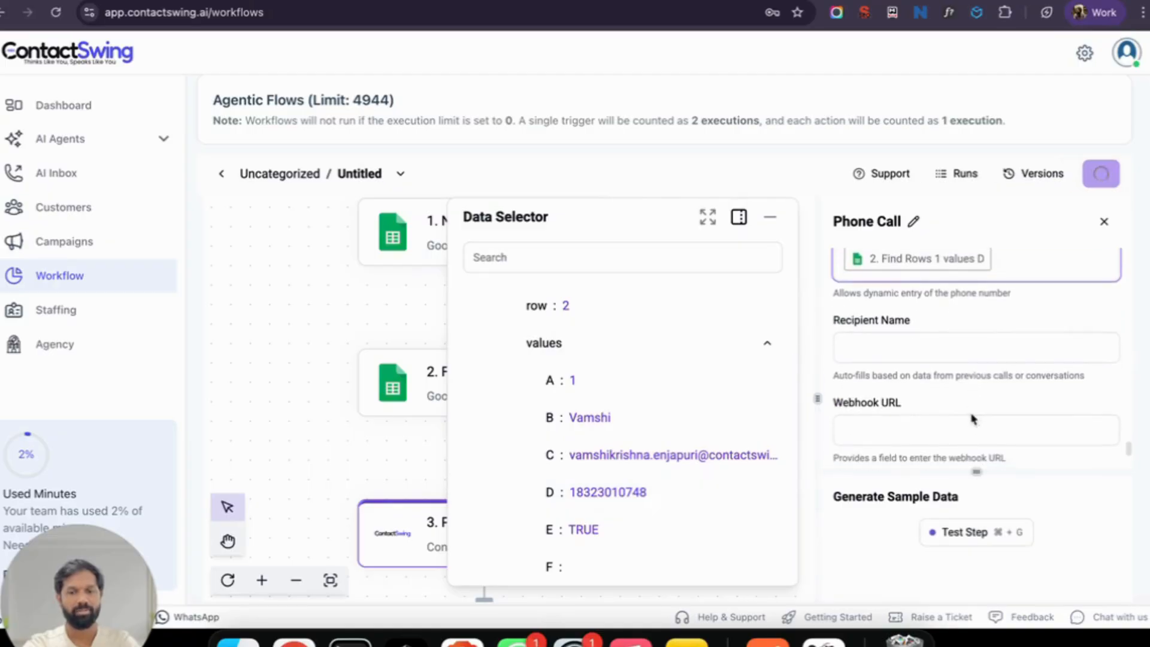
Step: Map Recipient Name to the Find Rows column B value
left_click(934, 358)
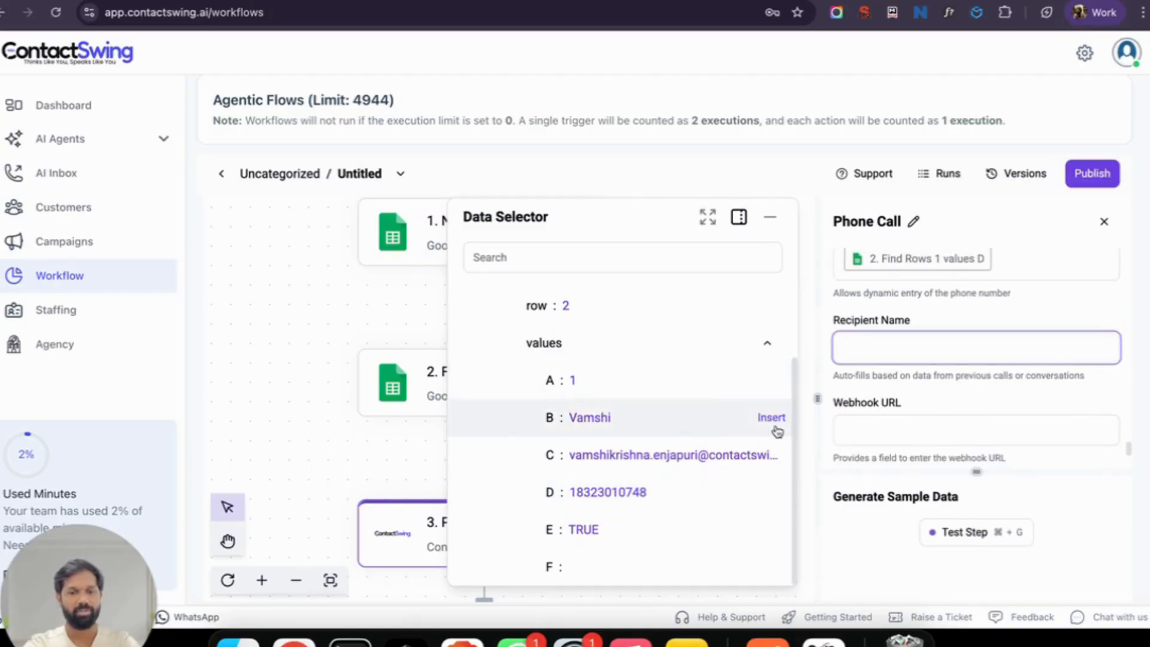
left_click(770, 418)
scroll(960, 378, "down", 3)
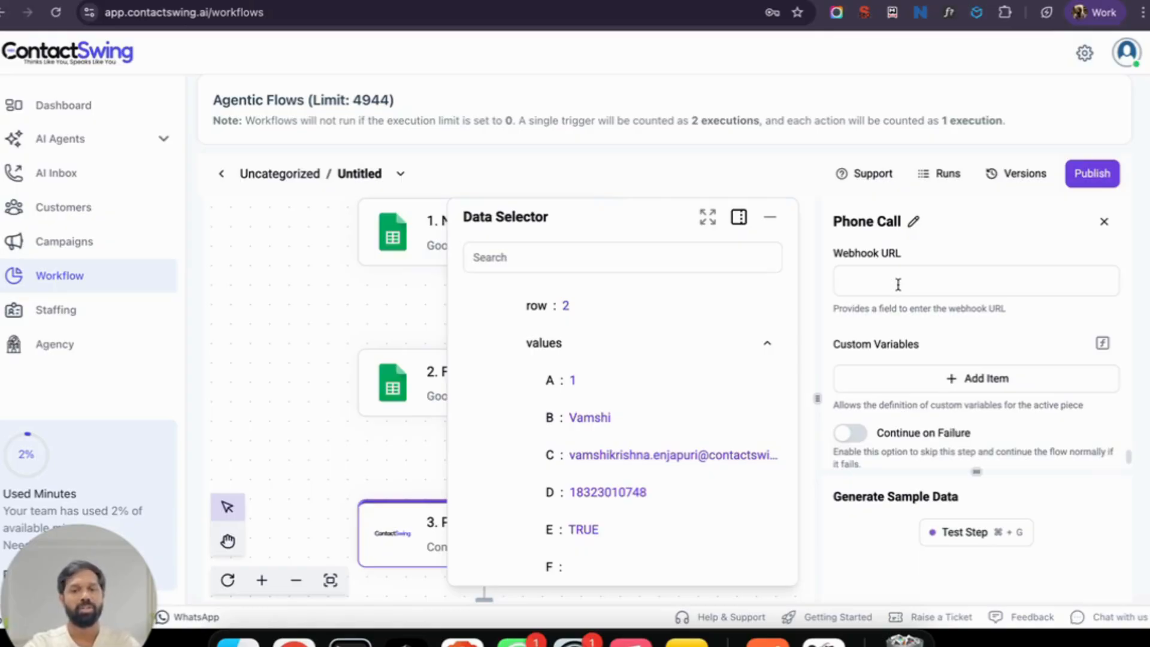
scroll(932, 347, "down", 1)
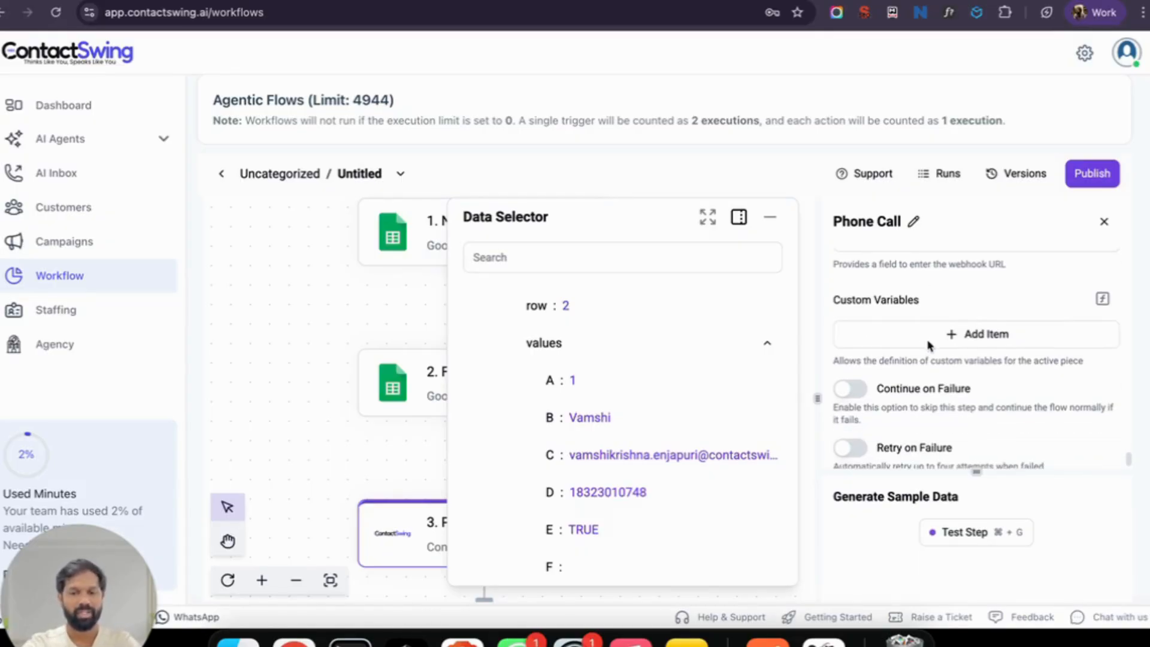
scroll(964, 447, "down", 1)
left_click_drag(976, 471, 977, 386)
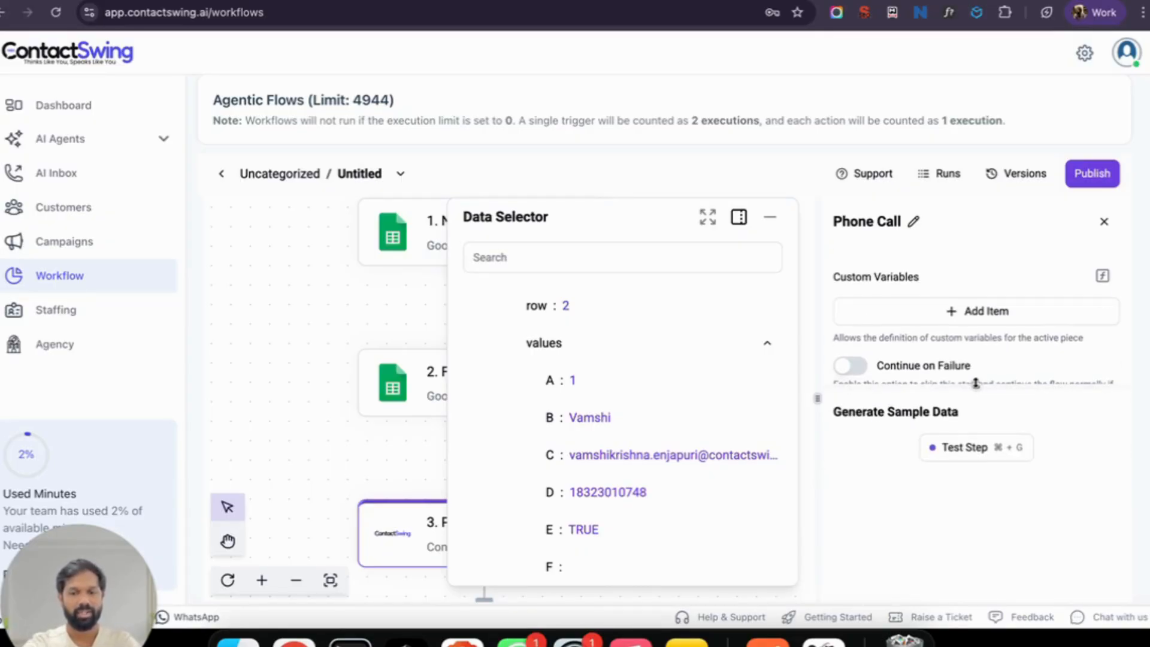
Step: Test the Phone Call step, getting 'Call scheduled successfully', then inspect recipientName and toPhoneNumber in Input
left_click(974, 448)
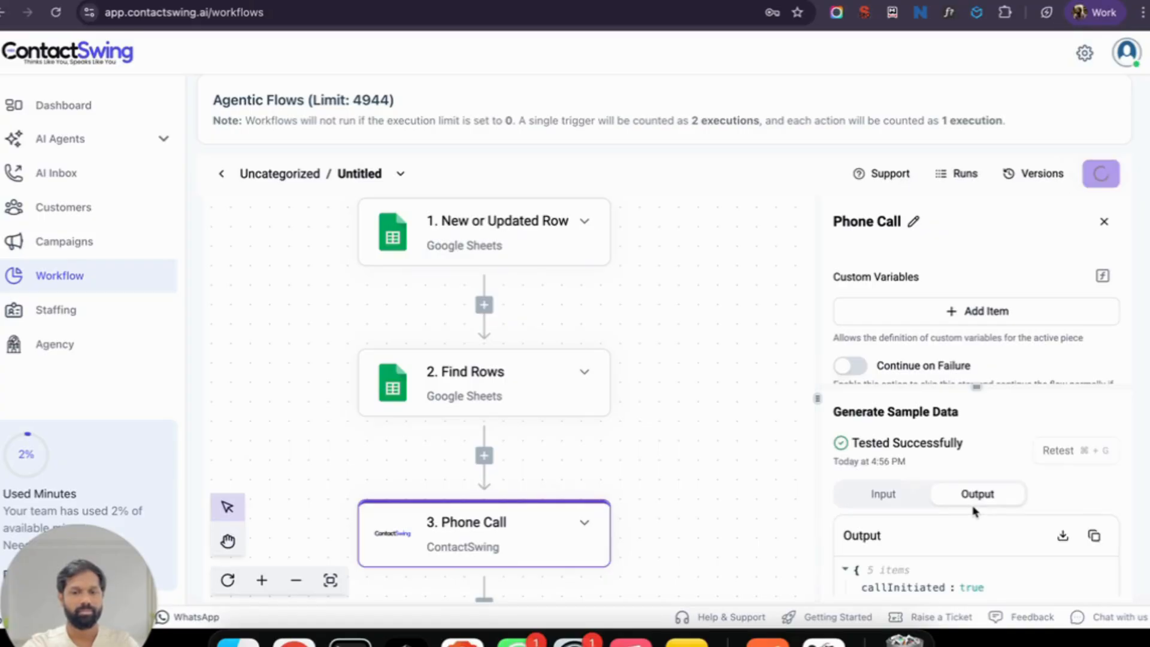
scroll(973, 511, "down", 5)
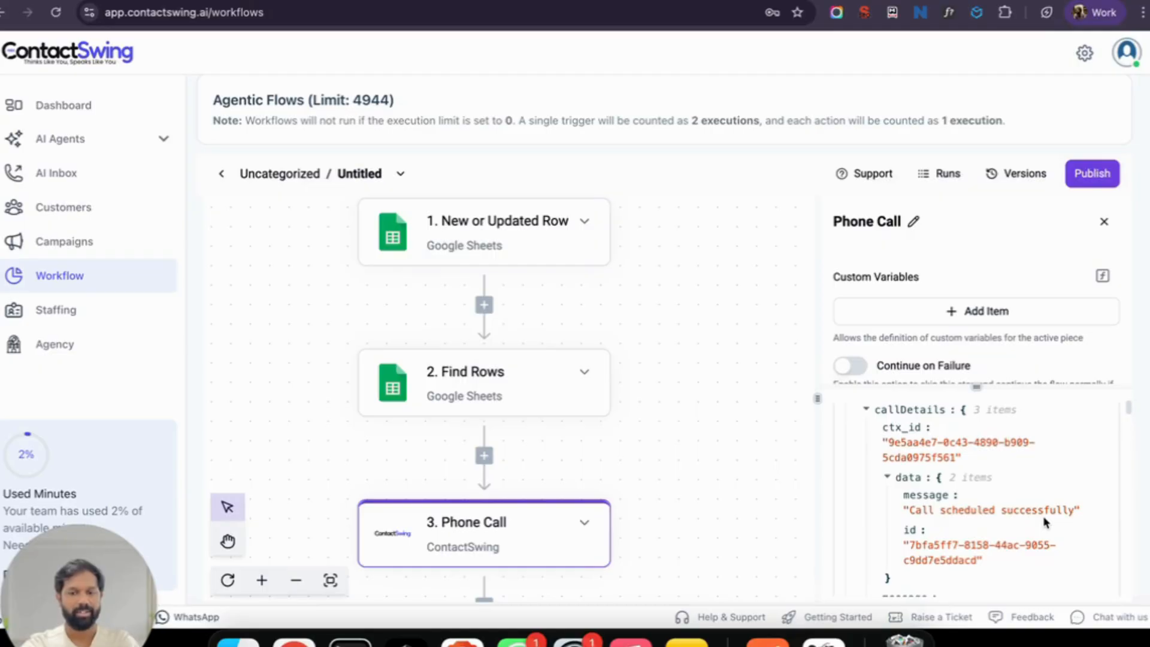
scroll(1043, 519, "down", 3)
scroll(1043, 519, "up", 5)
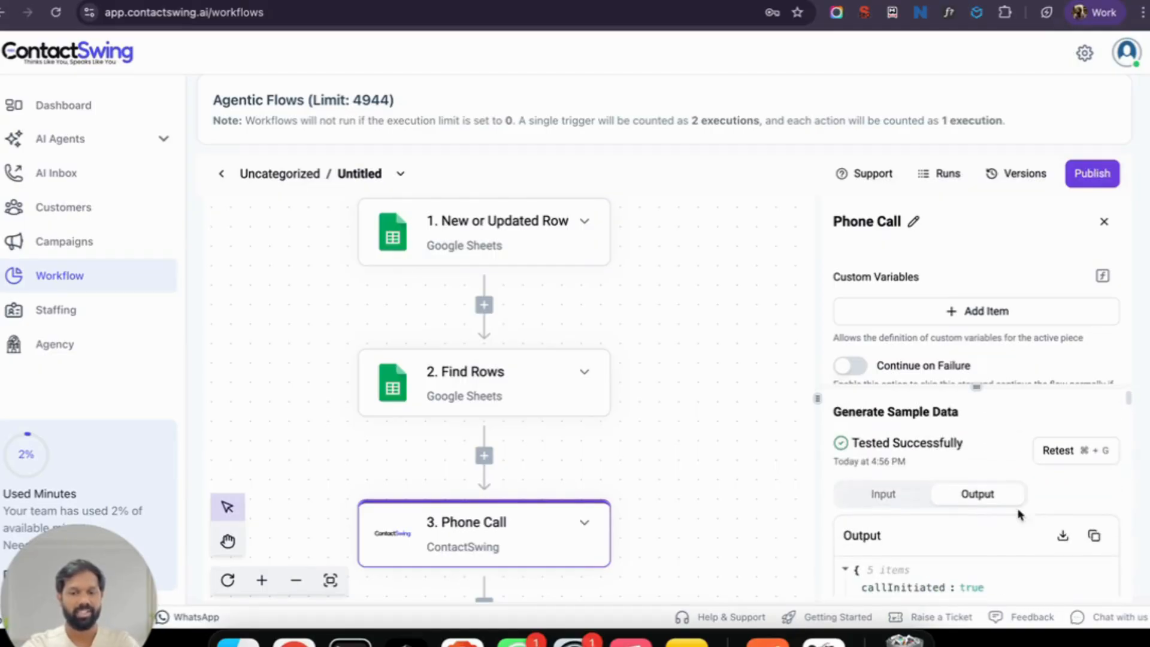
left_click(886, 497)
scroll(971, 546, "down", 5)
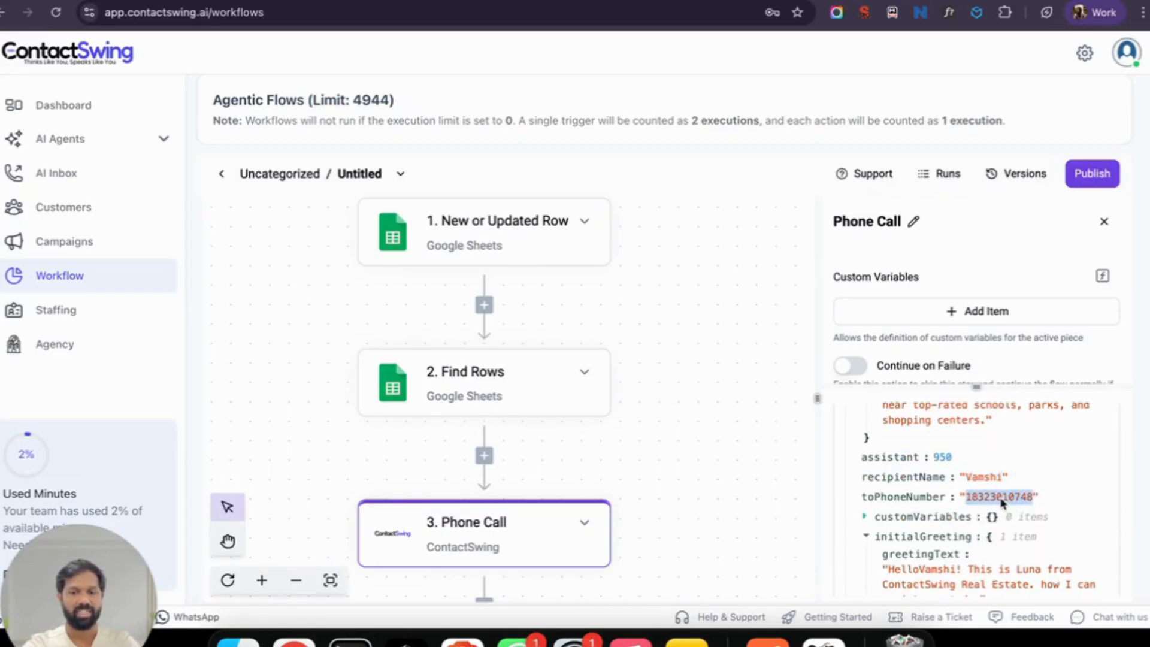
scroll(958, 488, "up", 1)
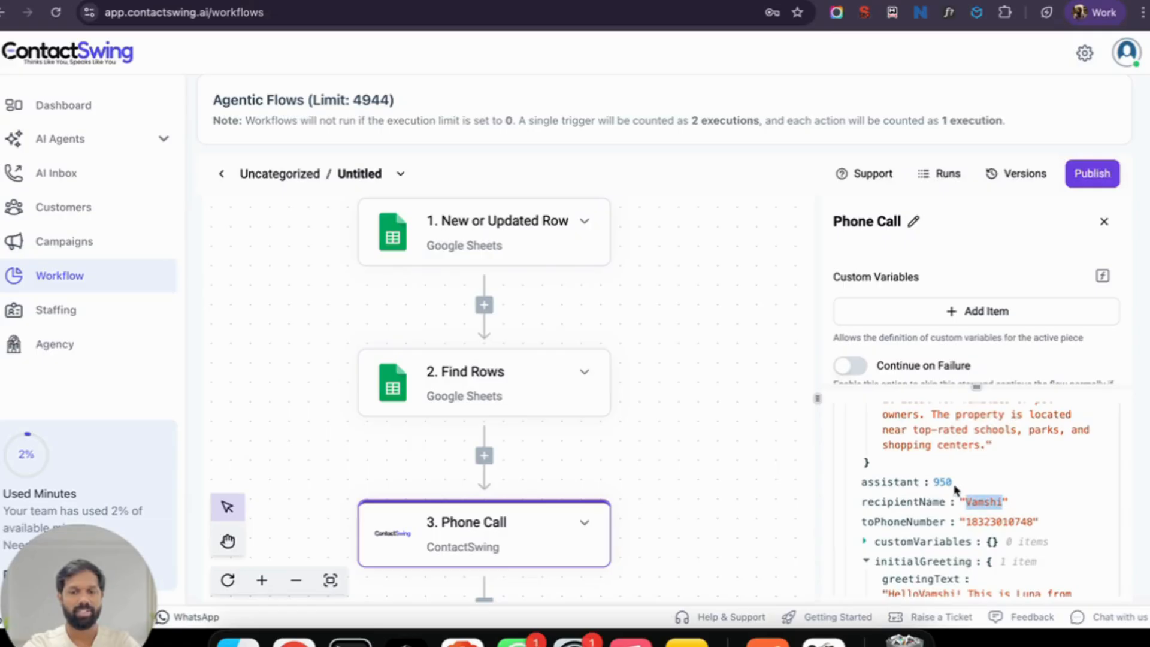